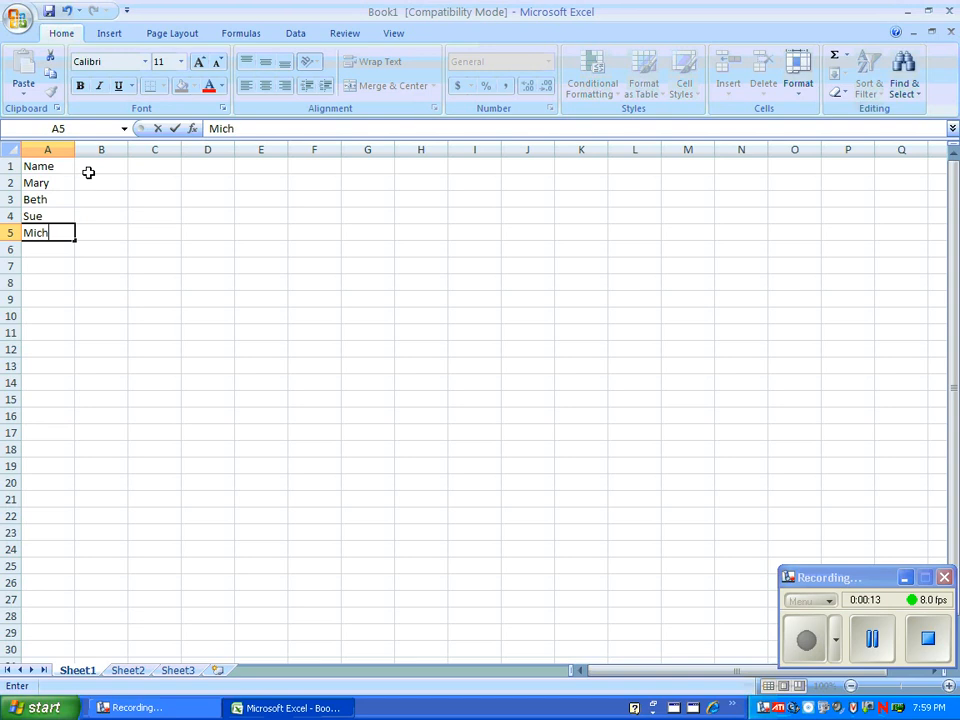
Continue the Name column by entering students' first names in cells A5 through A9.
{"action": "key", "text": "Return"}
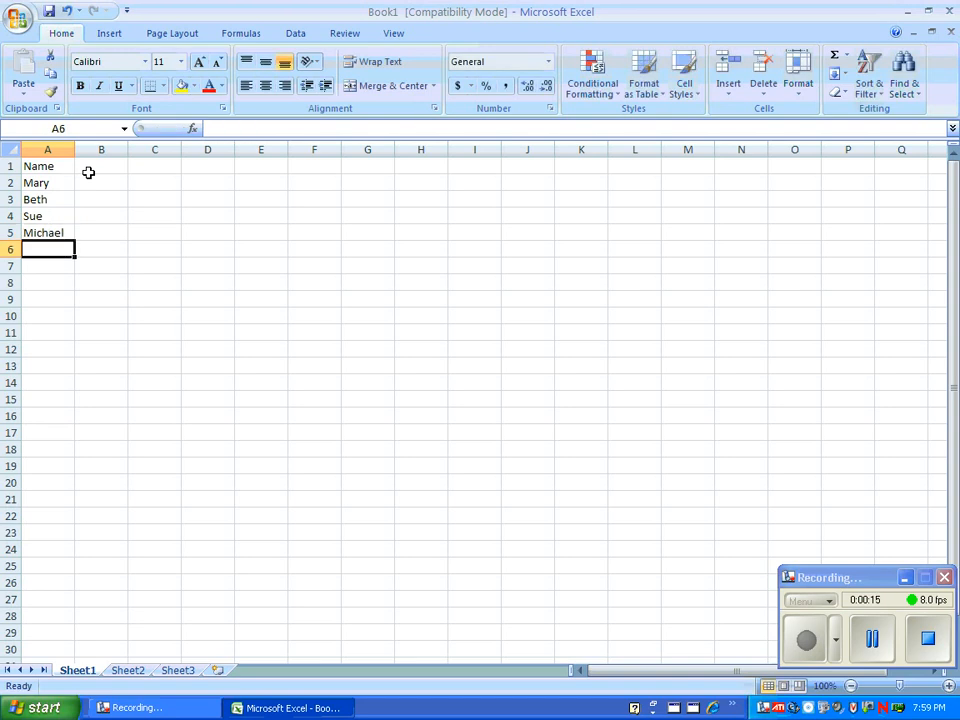
{"action": "type", "text": "David"}
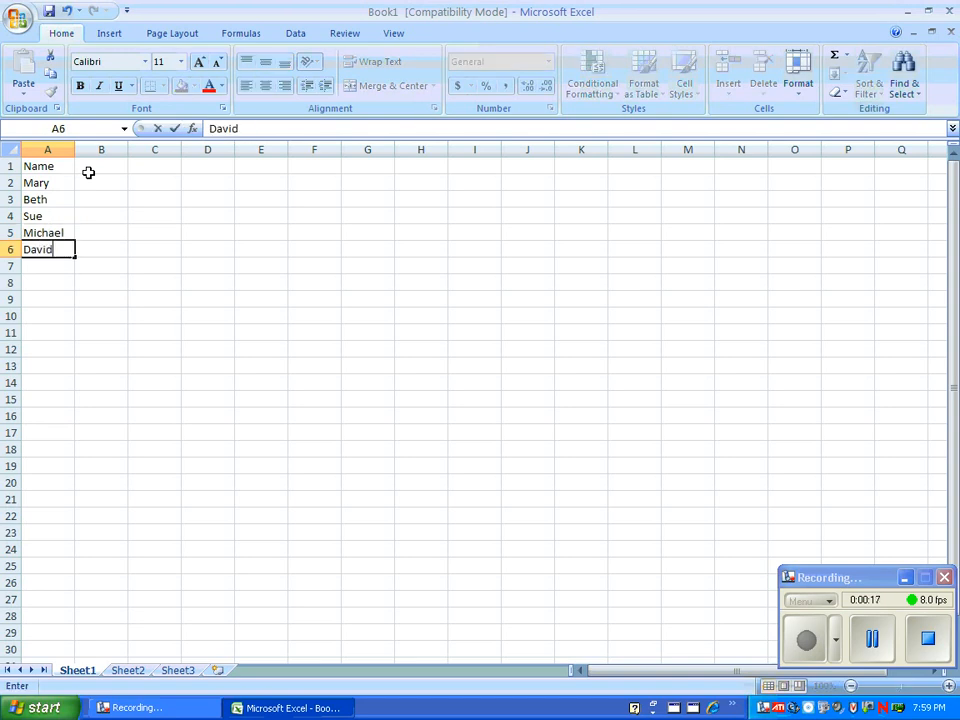
{"action": "key", "text": "Return"}
{"action": "type", "text": "Ma"}
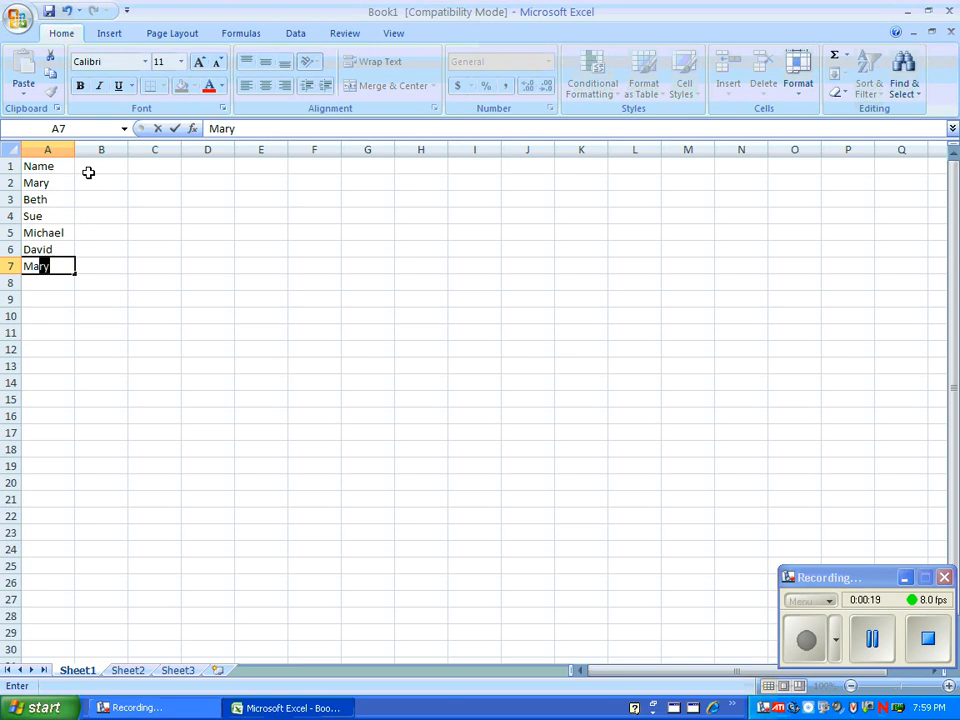
{"action": "type", "text": "tt"}
{"action": "key", "text": "Return"}
{"action": "type", "text": "John"}
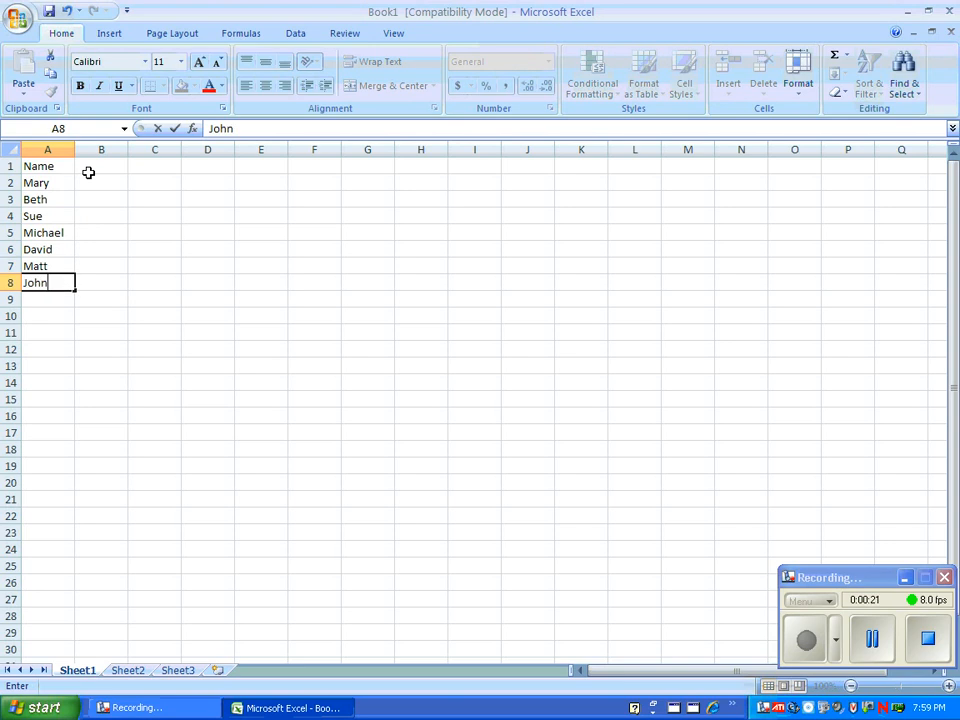
{"action": "key", "text": "Return"}
{"action": "type", "text": "Jenn"}
{"action": "key", "text": "Return"}
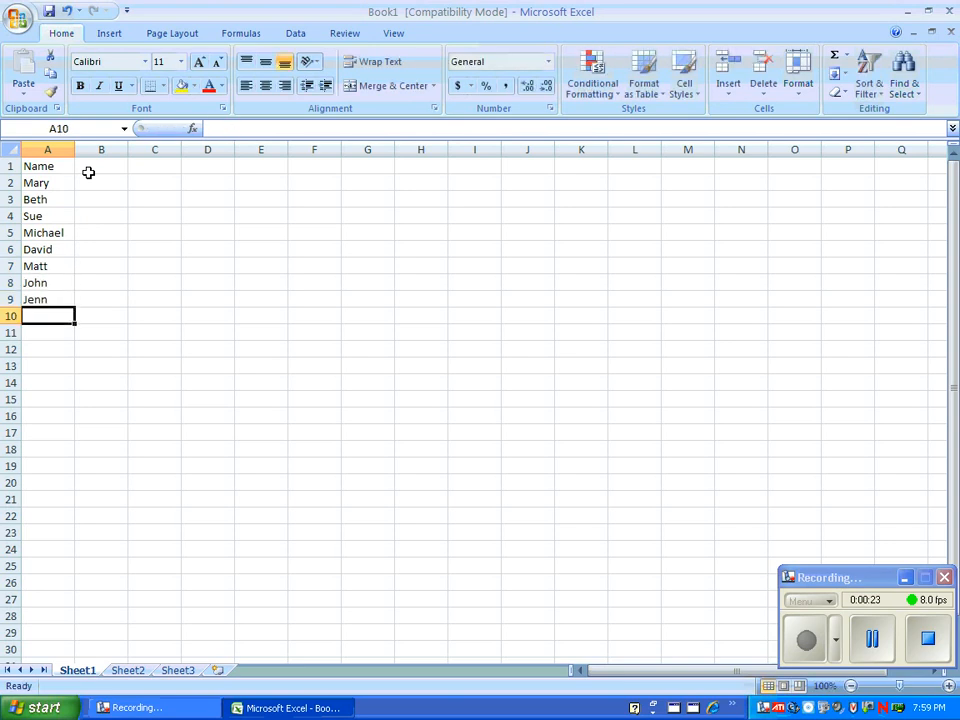
Enter four more students' first names in cells A10 through A13 of the Name column.
{"action": "type", "text": "Sam"}
{"action": "key", "text": "Return"}
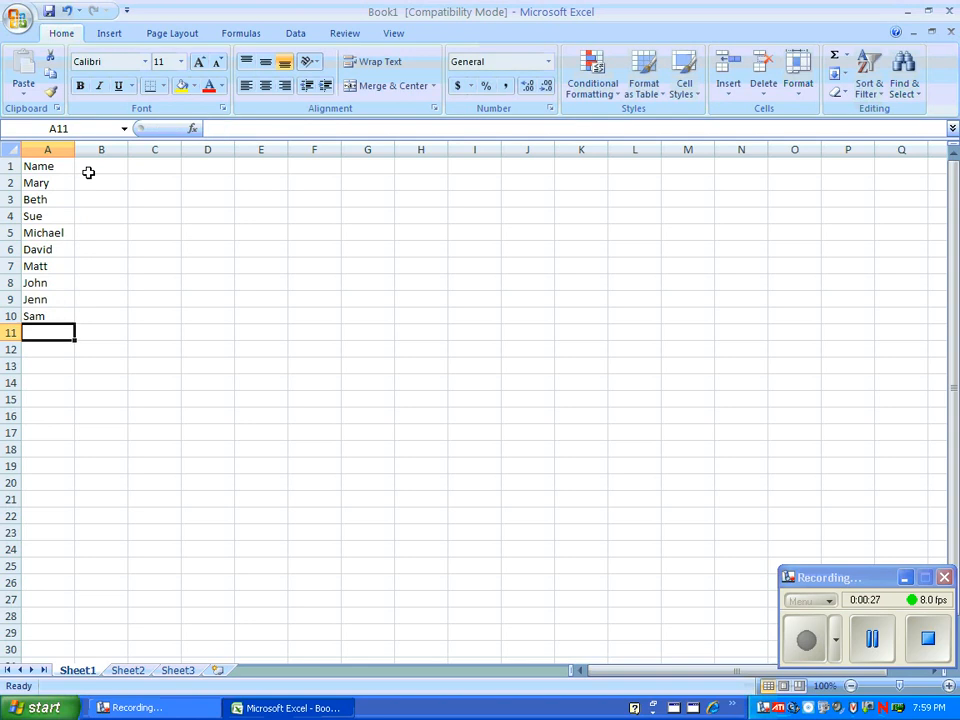
{"action": "type", "text": "Shawn"}
{"action": "key", "text": "Return"}
{"action": "type", "text": "Ell"}
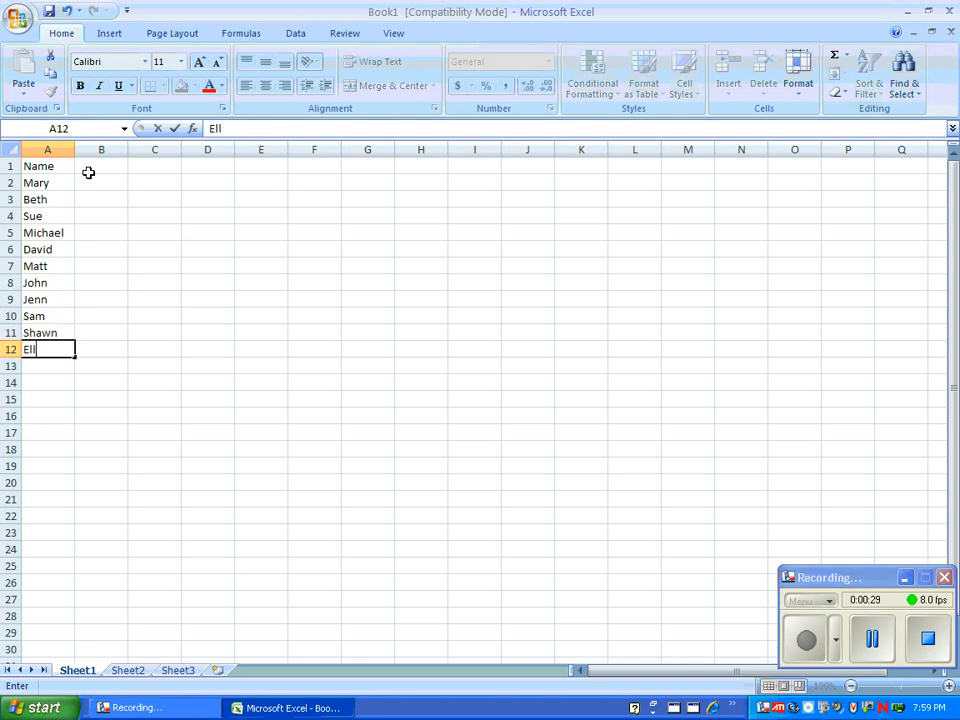
{"action": "type", "text": "en"}
{"action": "key", "text": "Return"}
{"action": "type", "text": "Shir"}
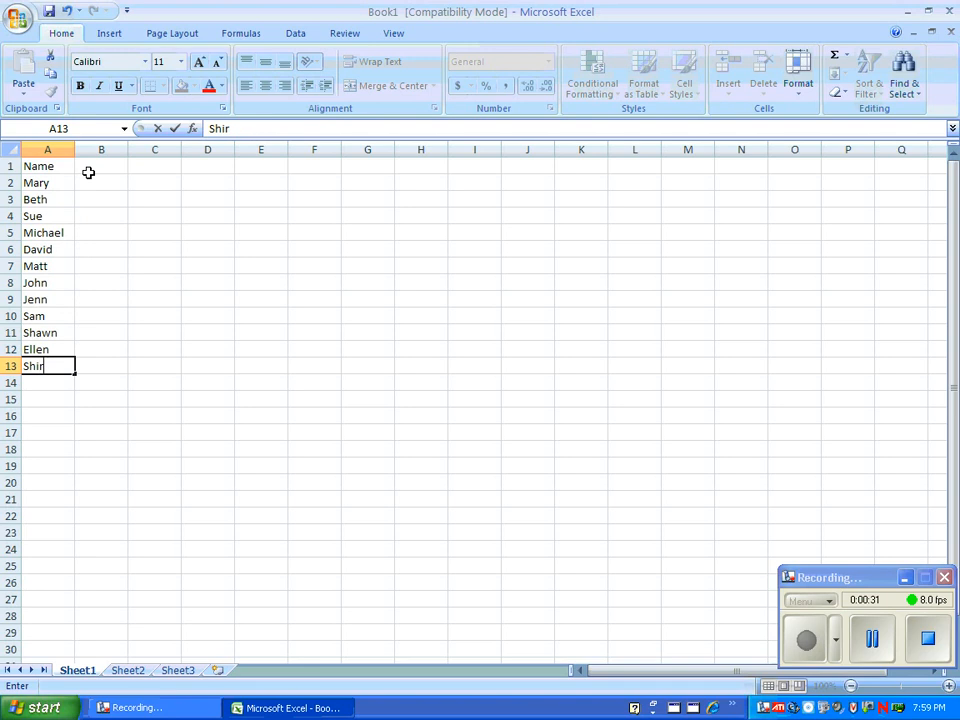
{"action": "type", "text": "ley"}
{"action": "key", "text": "Return"}
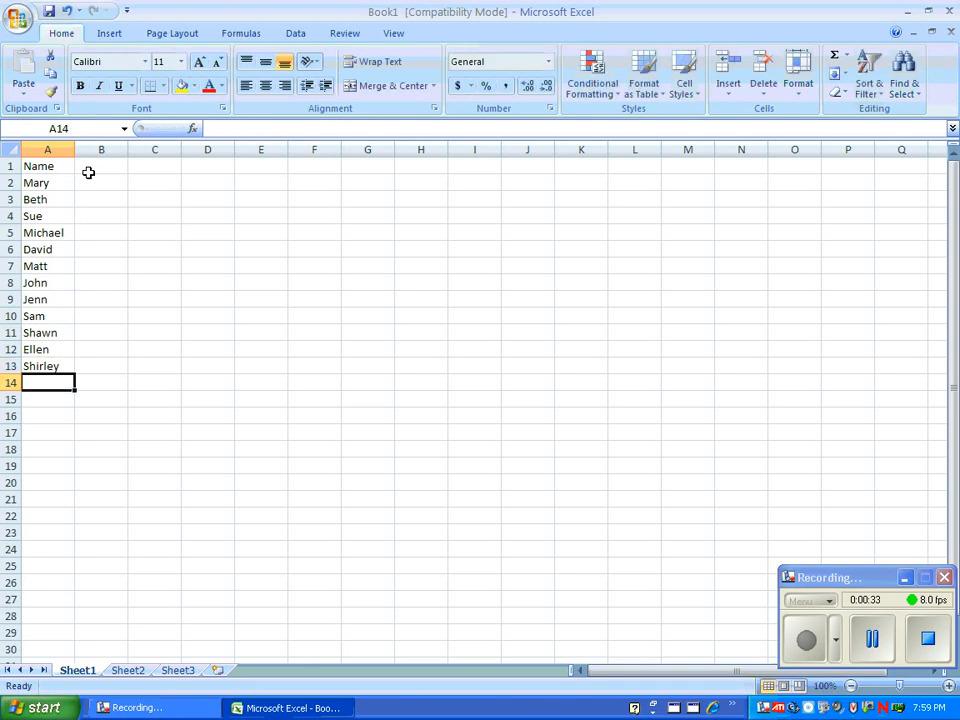
Add four students' first names to the Name column in cells A14 through A17.
{"action": "type", "text": "Wes"}
{"action": "key", "text": "Return"}
{"action": "type", "text": "Paul"}
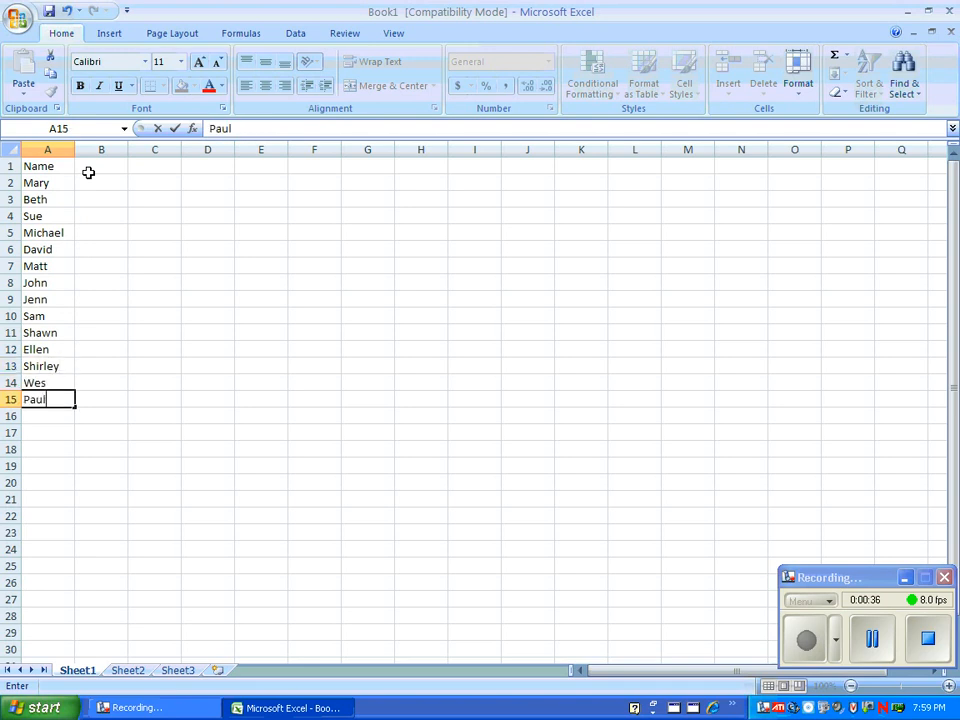
{"action": "key", "text": "Return"}
{"action": "type", "text": "Stephen"}
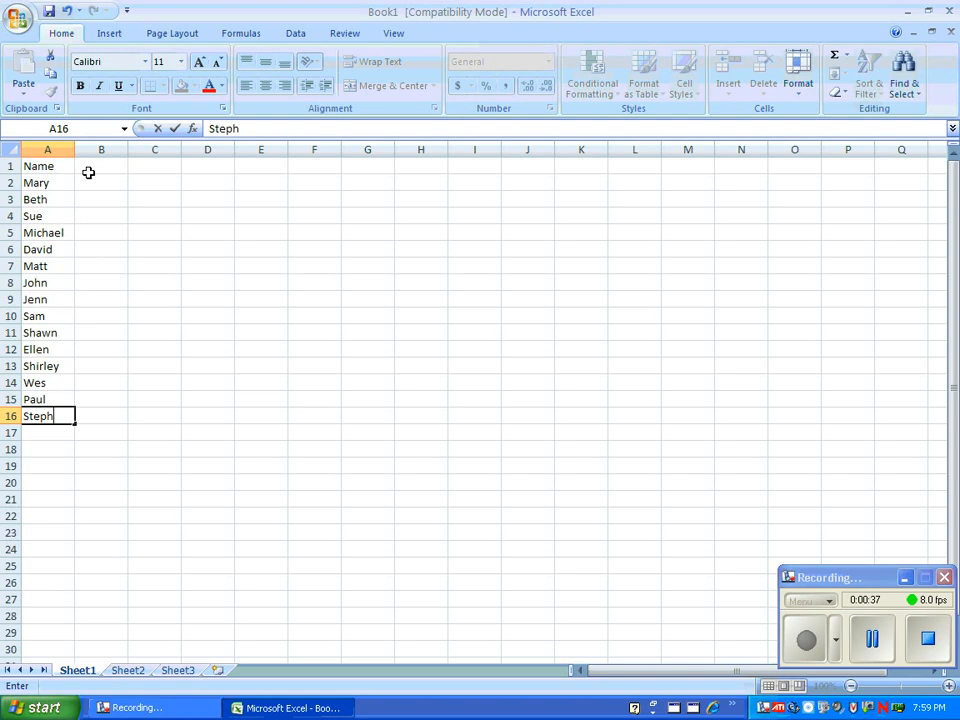
{"action": "key", "text": "Return"}
{"action": "type", "text": "Ru"}
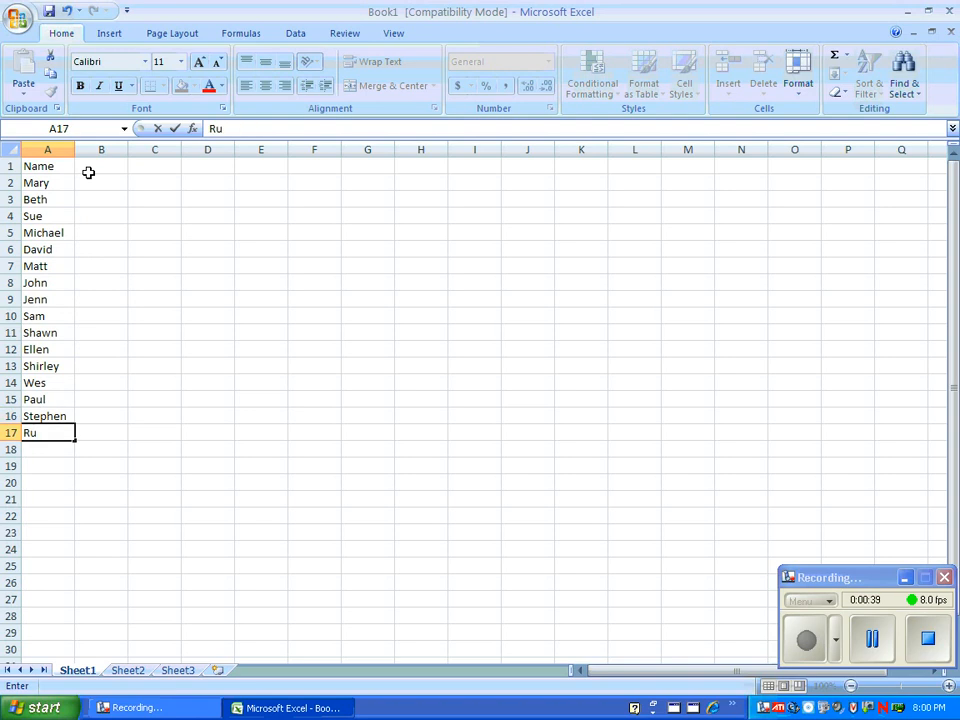
{"action": "type", "text": "th"}
{"action": "key", "text": "Return"}
Enter five students' first names in cells A18 through A22 of the Name column.
{"action": "type", "text": "Mike"}
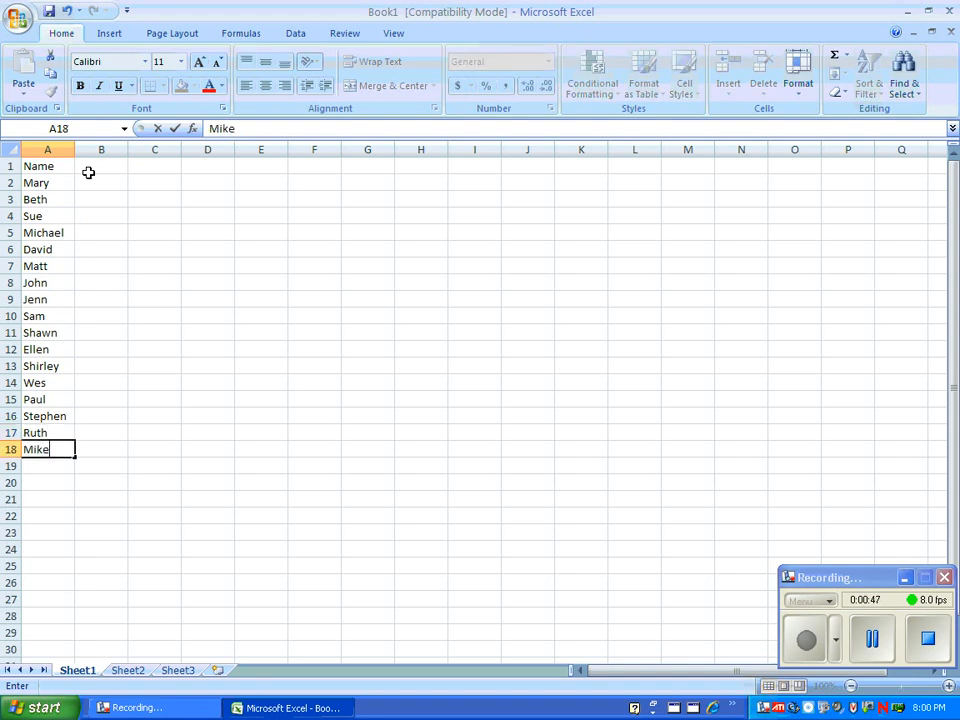
{"action": "key", "text": "Return"}
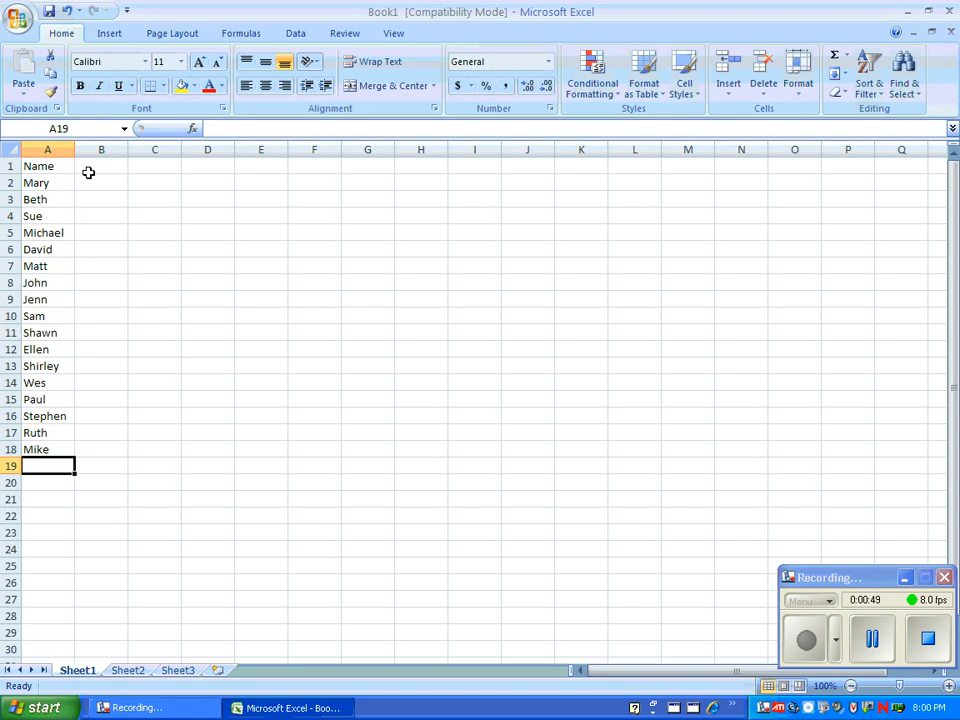
{"action": "type", "text": "J"}
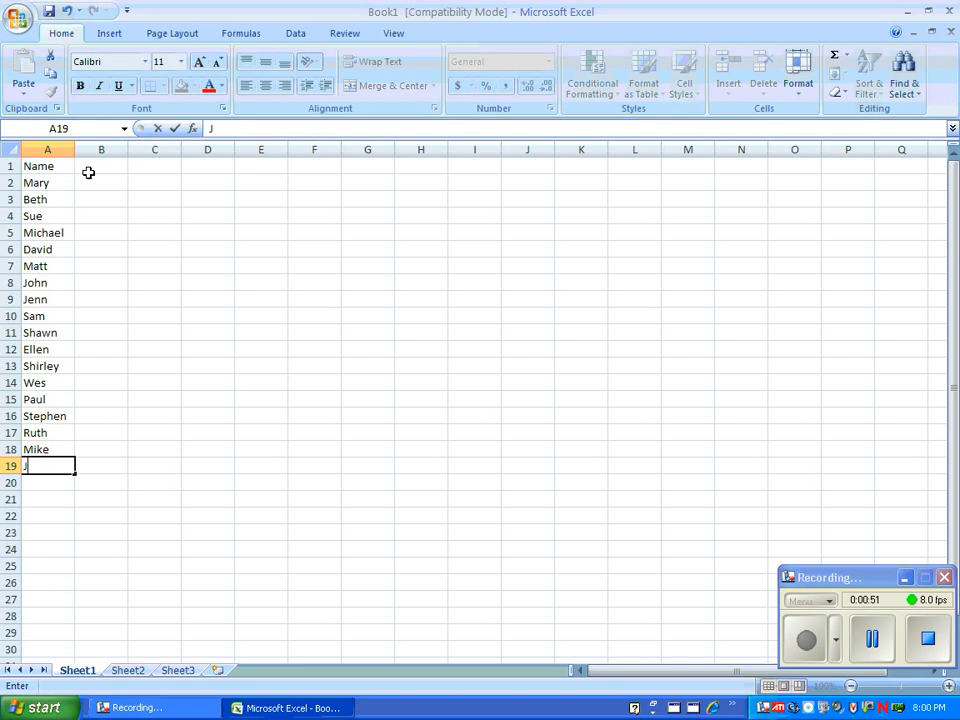
{"action": "type", "text": "ennifer"}
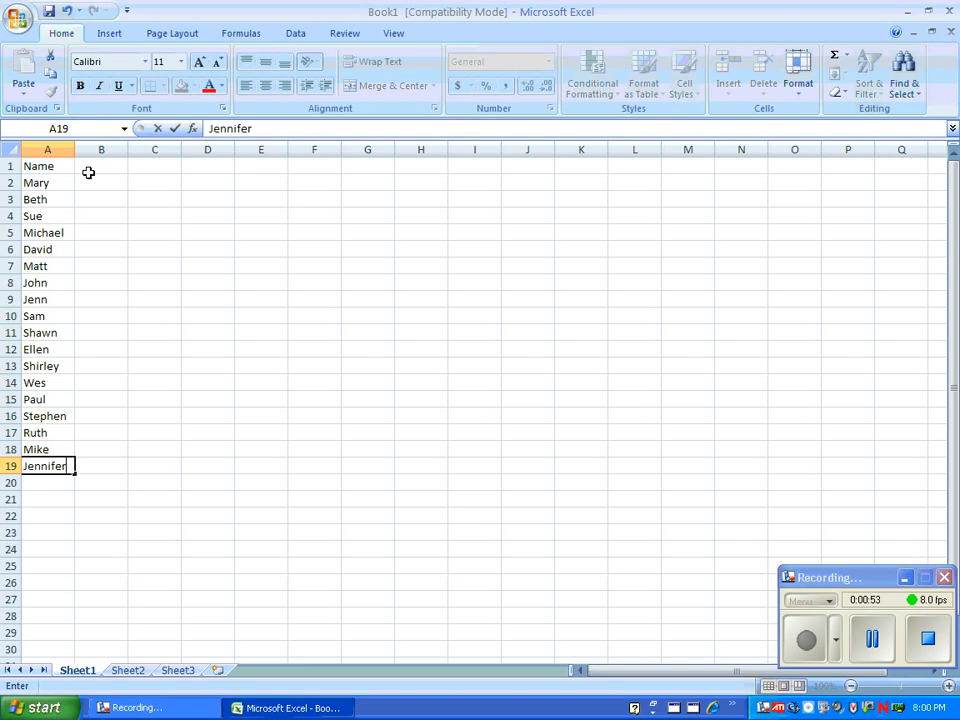
{"action": "key", "text": "Return"}
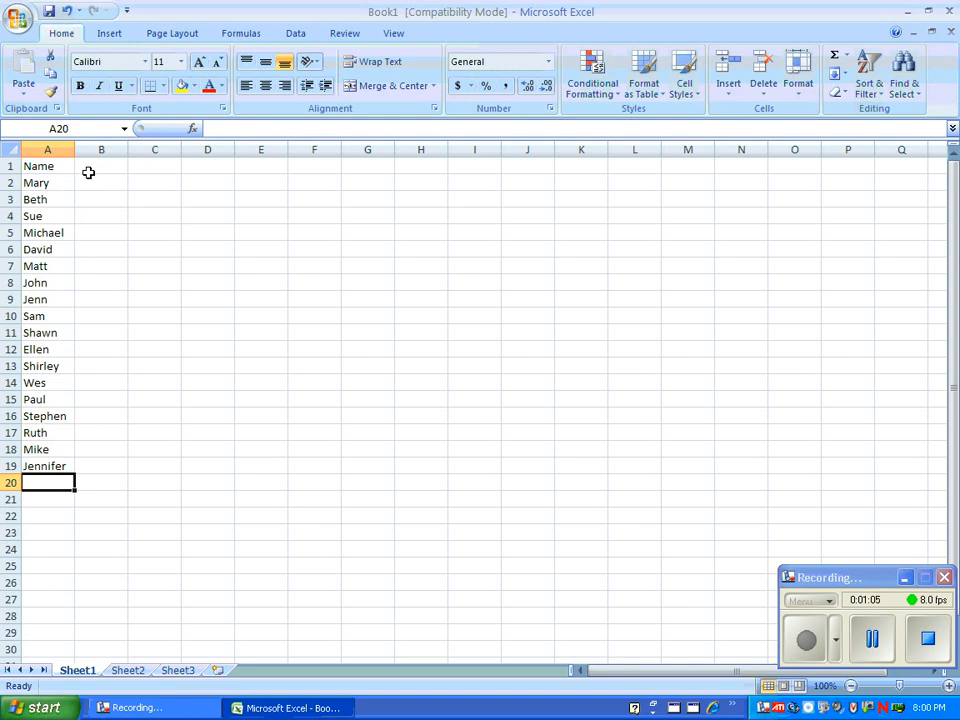
{"action": "type", "text": "Samuel"}
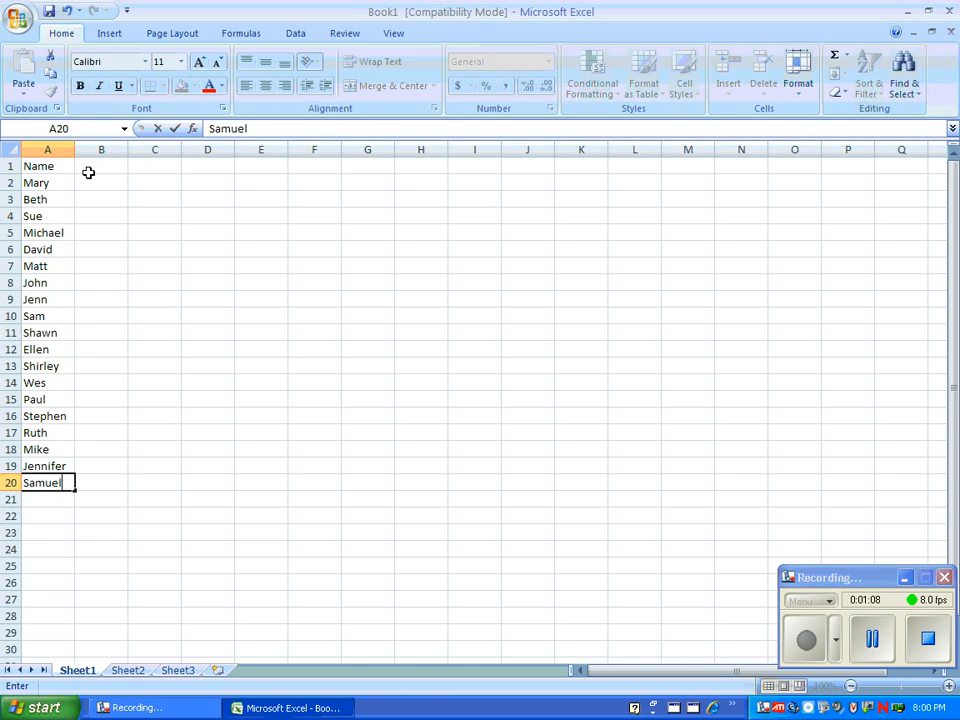
{"action": "key", "text": "Return"}
{"action": "type", "text": "Conner"}
{"action": "key", "text": "Return"}
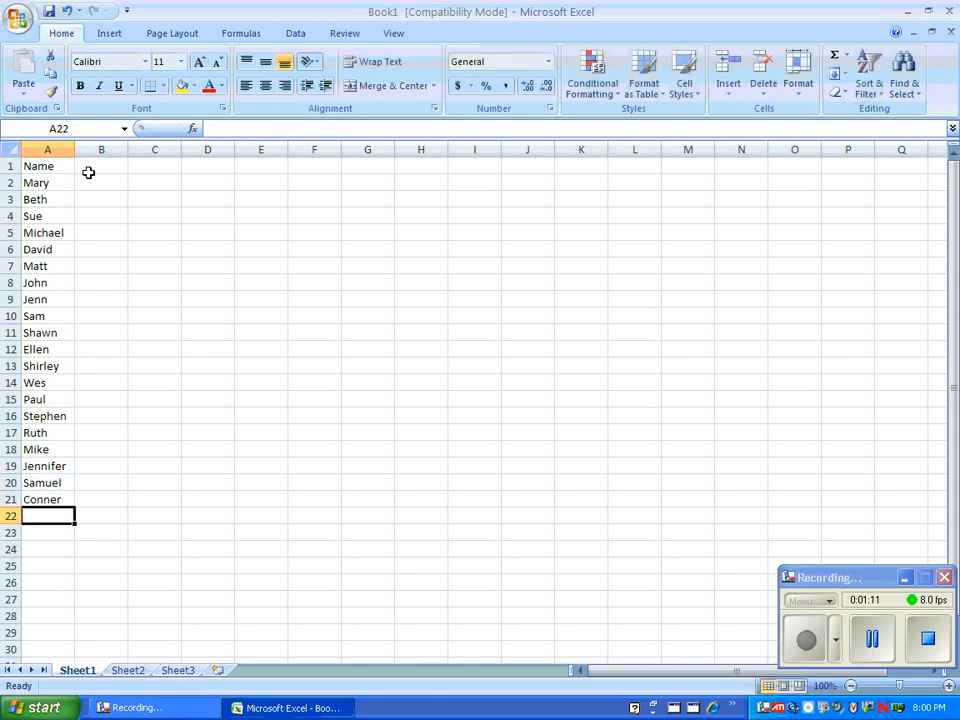
{"action": "type", "text": "Samantha"}
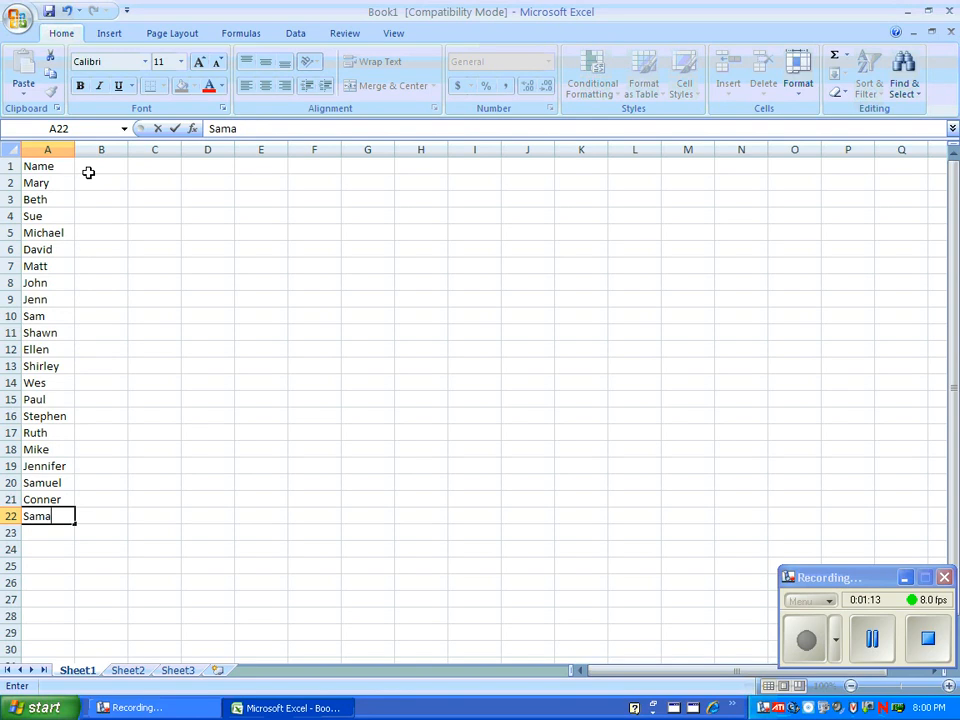
{"action": "key", "text": "Return"}
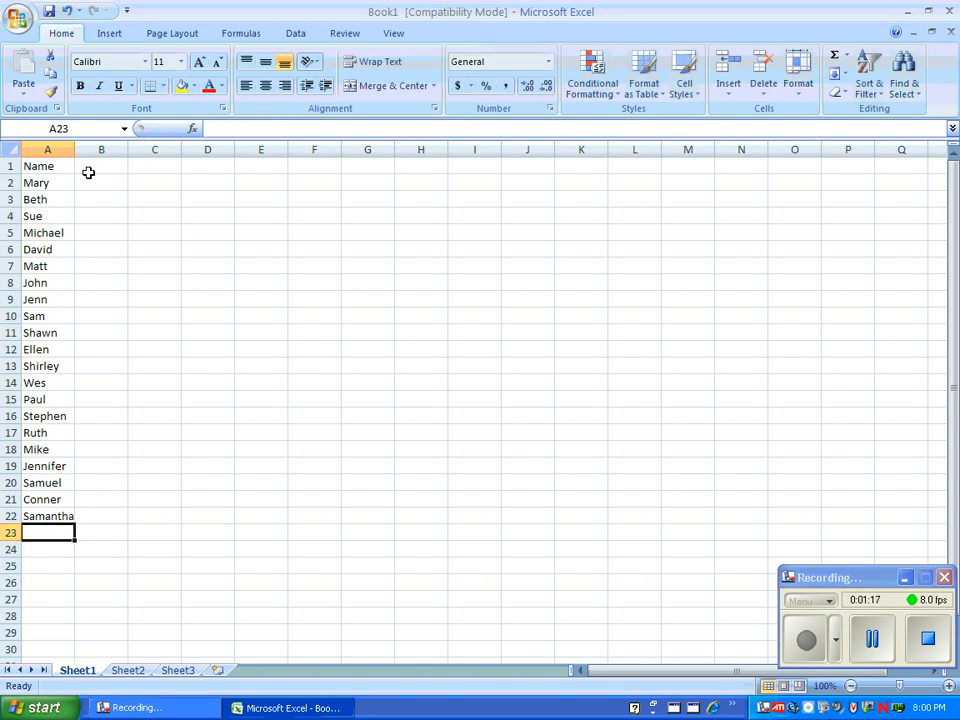
Extend the Name column with five students' first names in cells A23 through A27.
{"action": "type", "text": "James"}
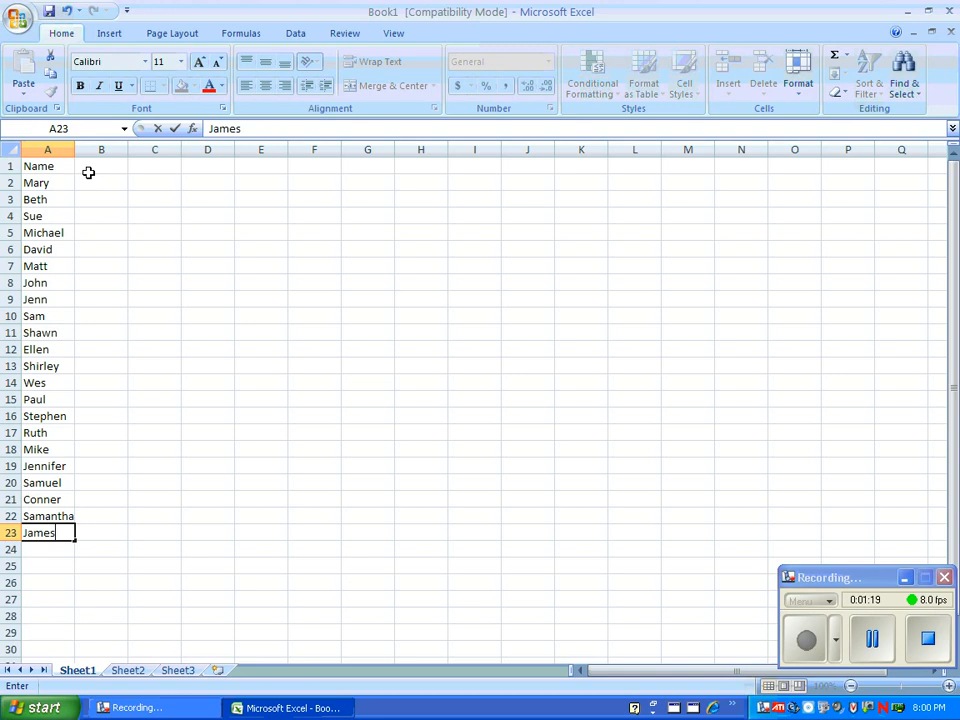
{"action": "key", "text": "Return"}
{"action": "type", "text": "Timothy"}
{"action": "key", "text": "Return"}
{"action": "type", "text": "Mon"}
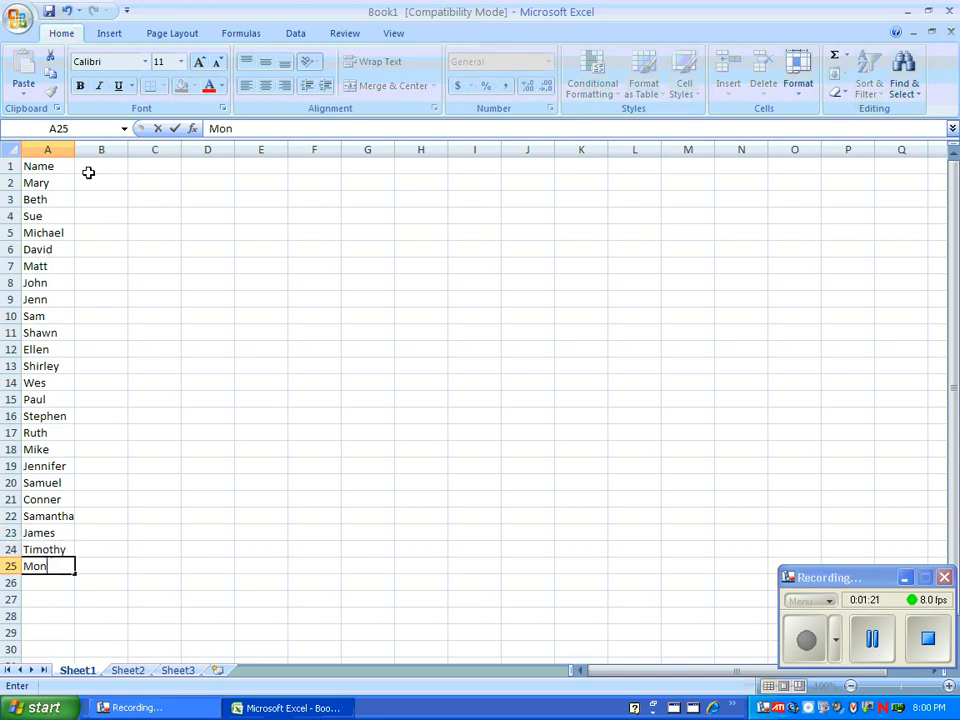
{"action": "type", "text": "trell"}
{"action": "key", "text": "Return"}
{"action": "type", "text": "Kendall"}
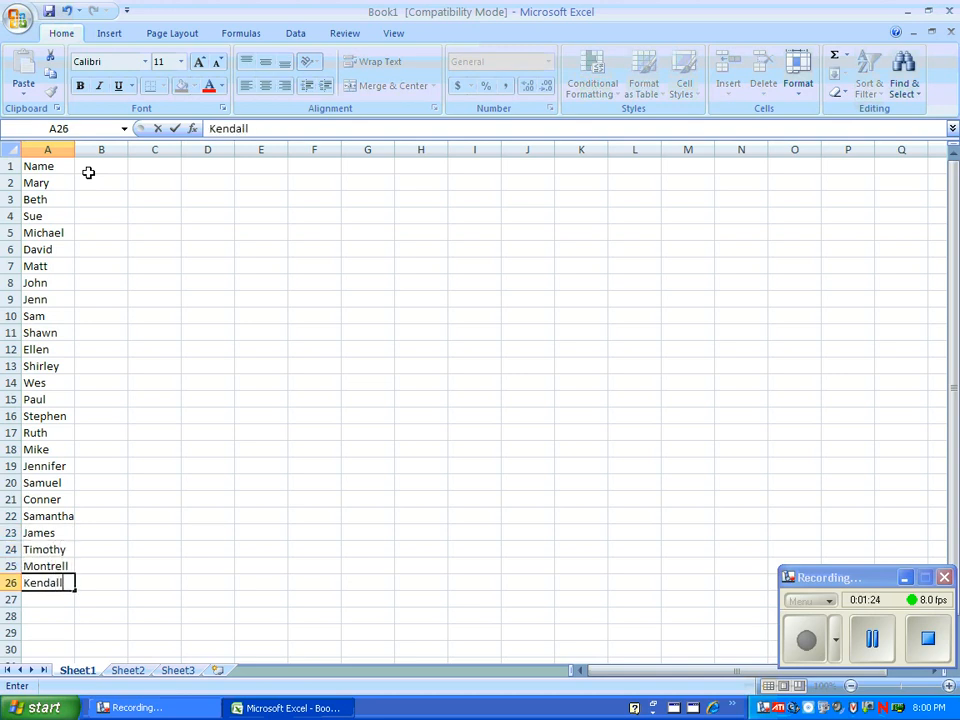
{"action": "key", "text": "Return"}
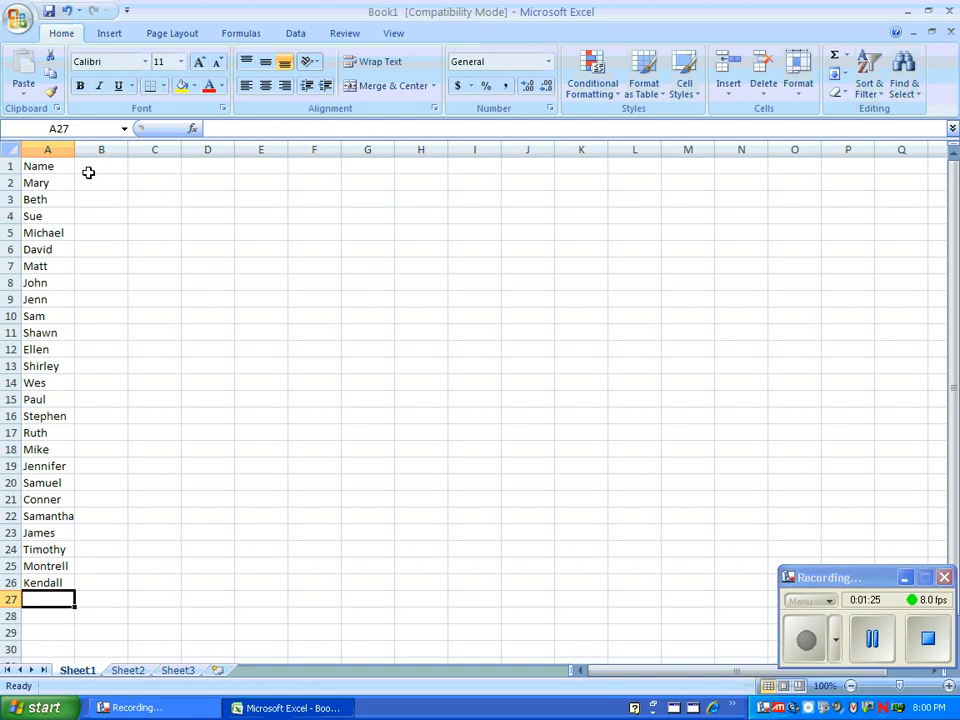
{"action": "type", "text": "Lauren"}
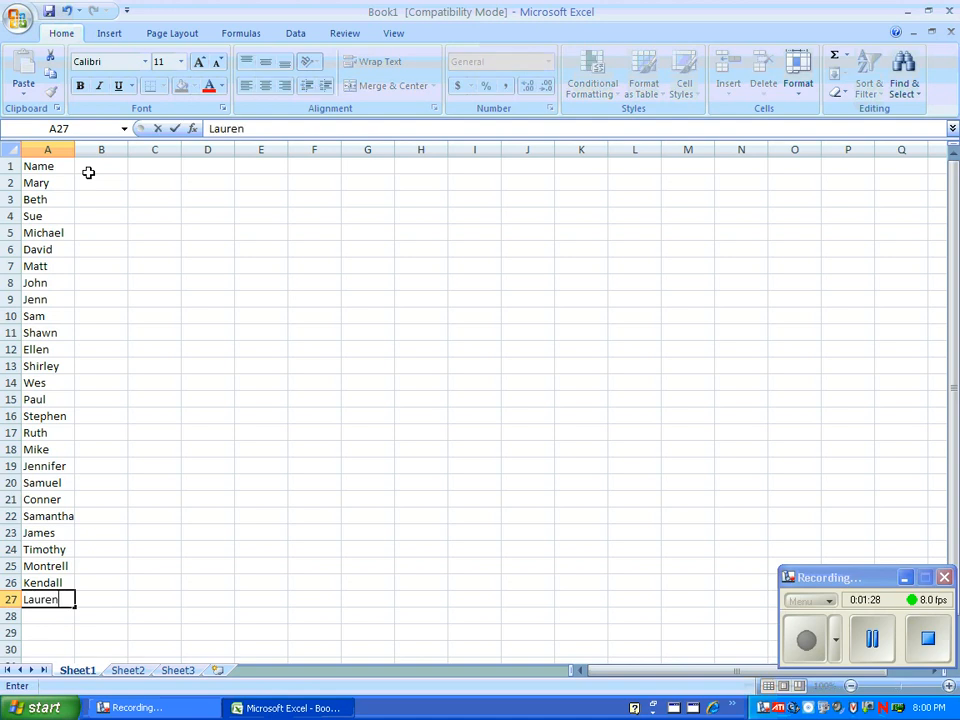
{"action": "key", "text": "Return"}
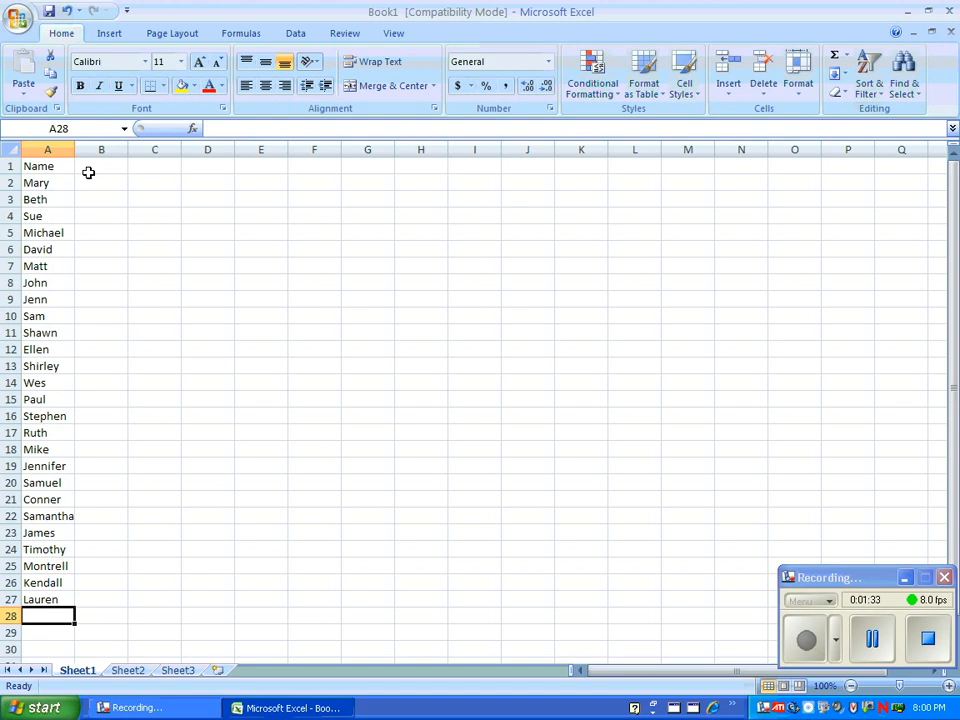
Complete the student list with four first names in cells A28 through A31.
{"action": "type", "text": "Laura"}
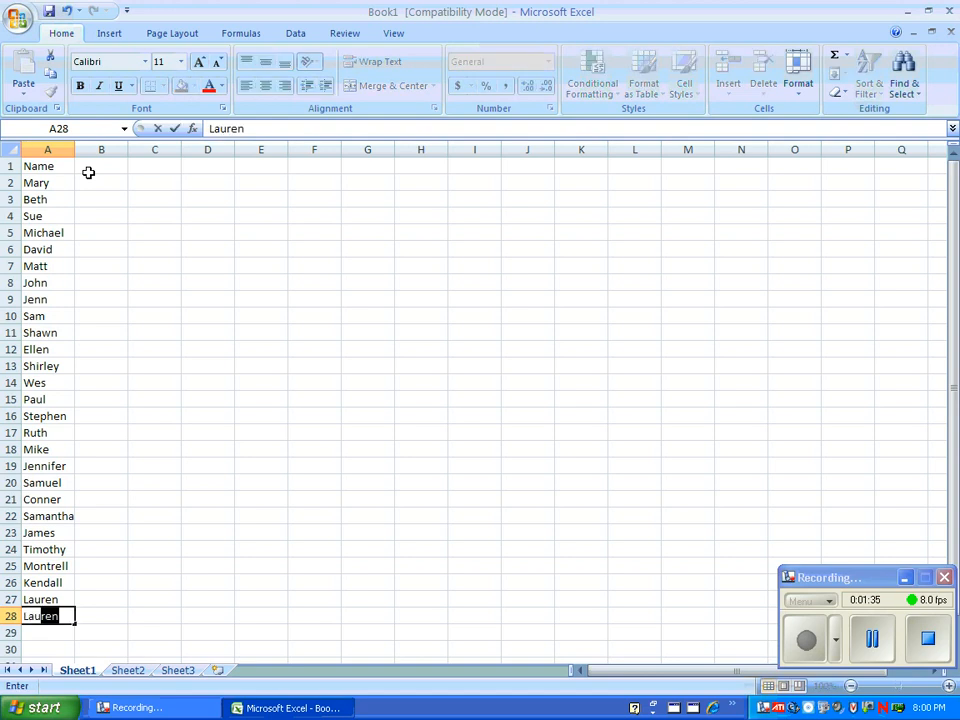
{"action": "key", "text": "Return"}
{"action": "type", "text": "Rebecca"}
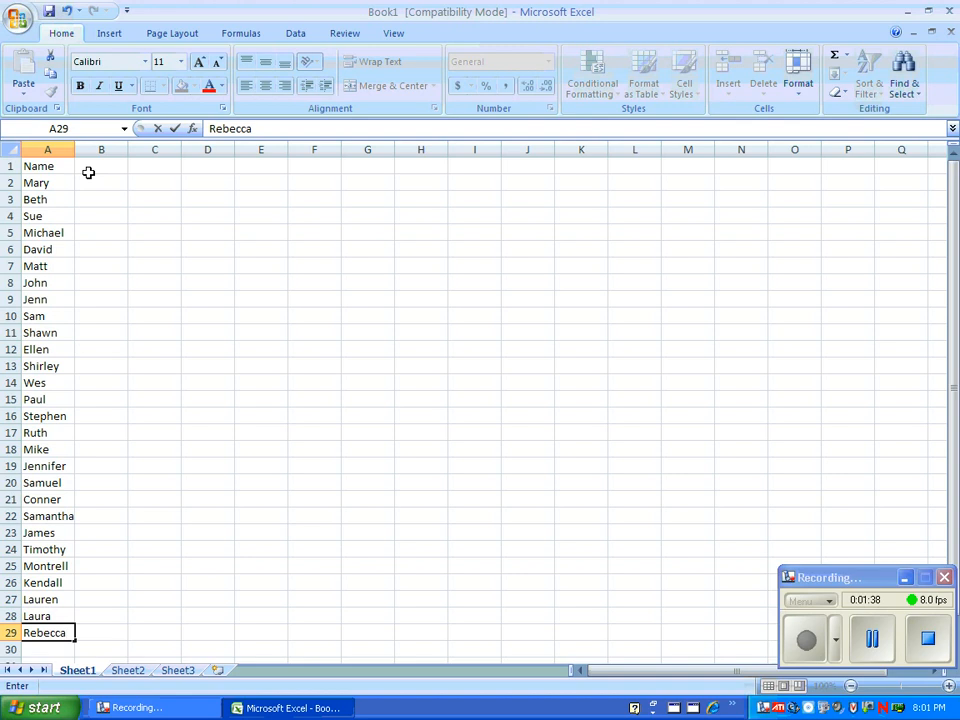
{"action": "key", "text": "Return"}
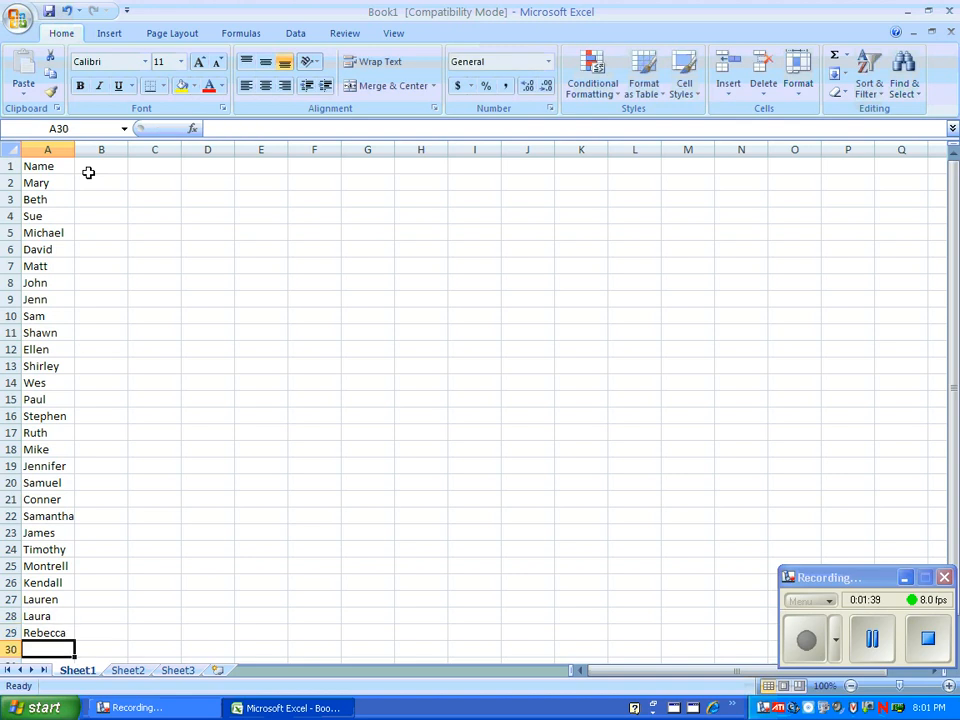
{"action": "type", "text": "Brittany"}
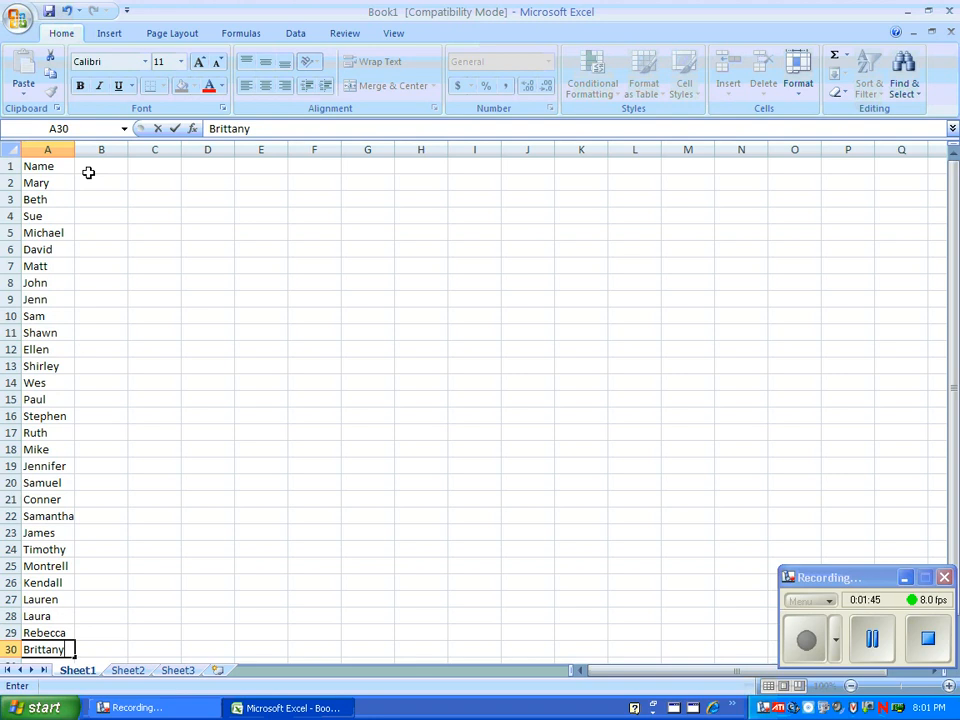
{"action": "key", "text": "Return"}
{"action": "type", "text": "Jessica"}
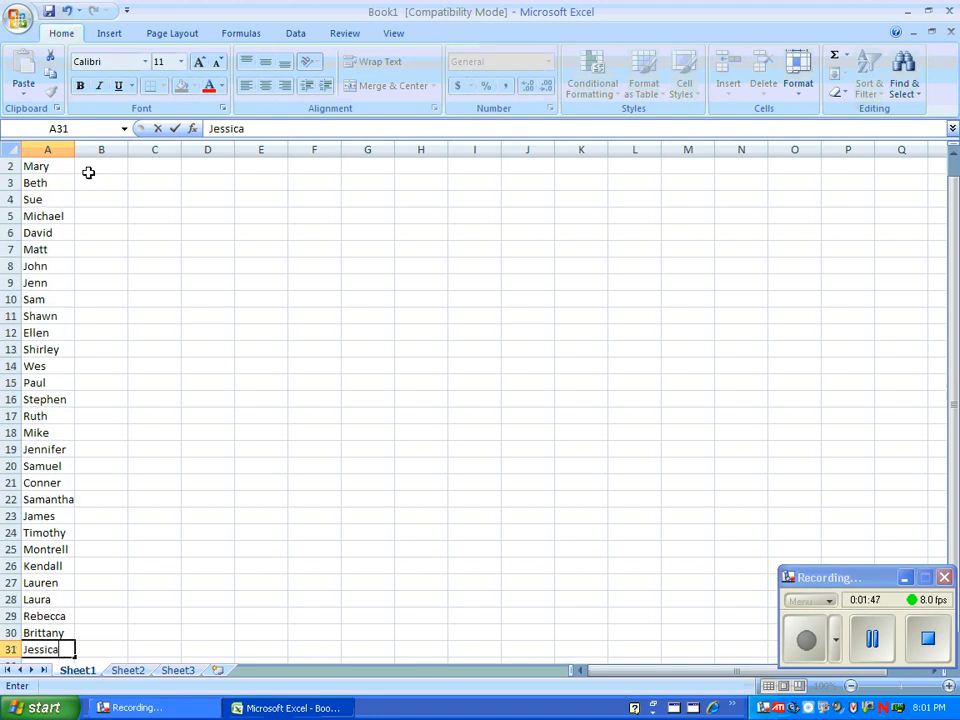
{"action": "key", "text": "Return"}
Add the label "Average:" below the student list in cell A32 and the heading "Grade" in cell B1.
{"action": "type", "text": "Average"}
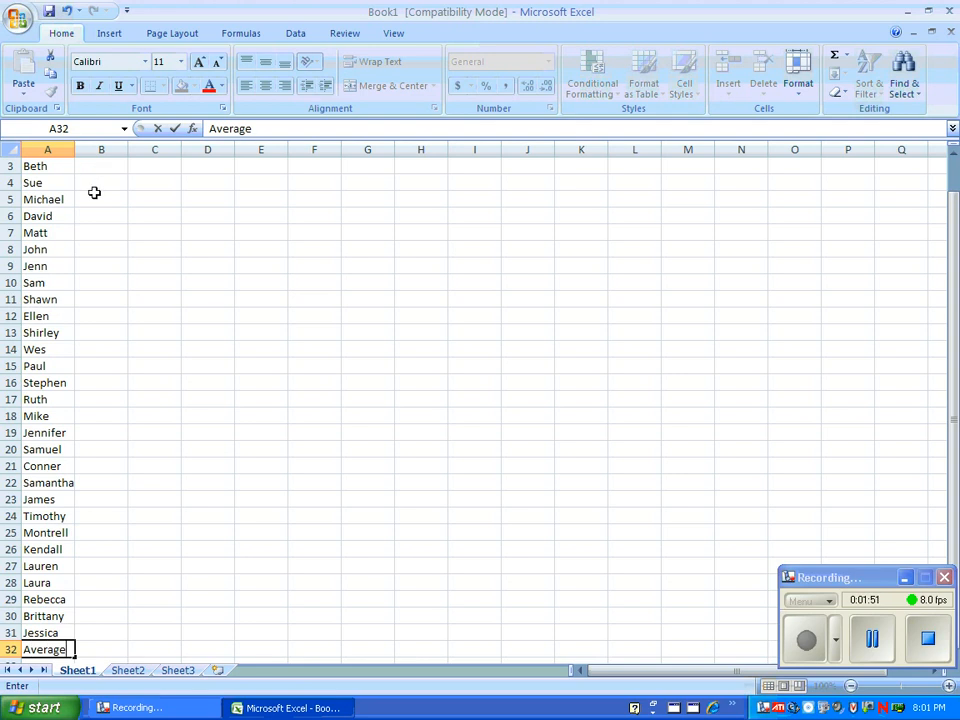
{"action": "type", "text": ":"}
{"action": "scroll", "coordinate": [90, 192], "scroll_direction": "up", "scroll_amount": 1}
{"action": "left_click", "coordinate": [93, 167]}
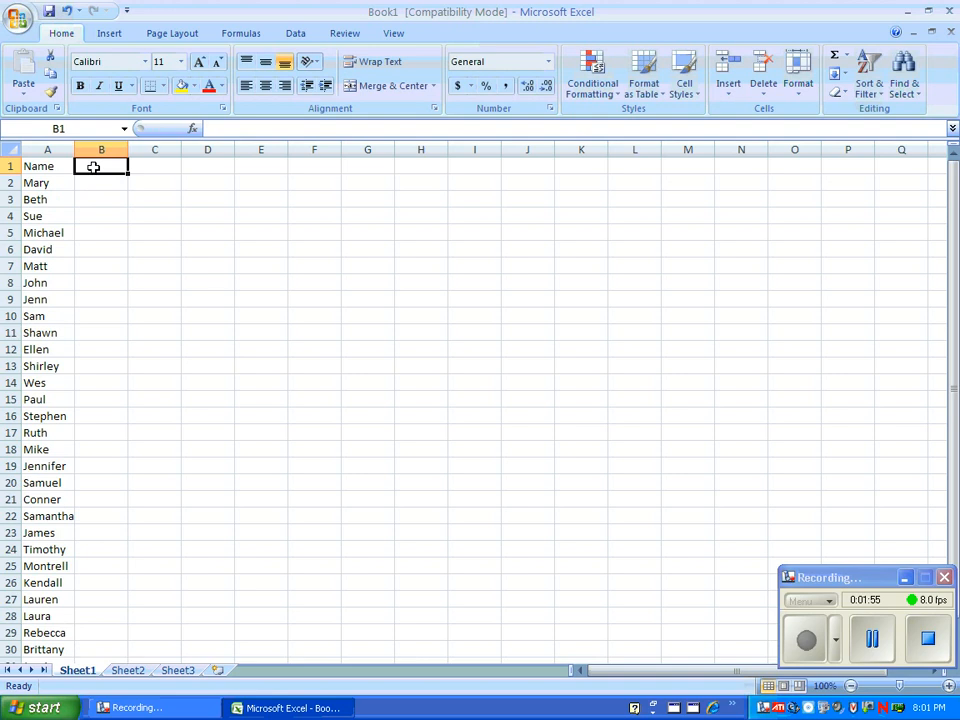
{"action": "type", "text": "Grade"}
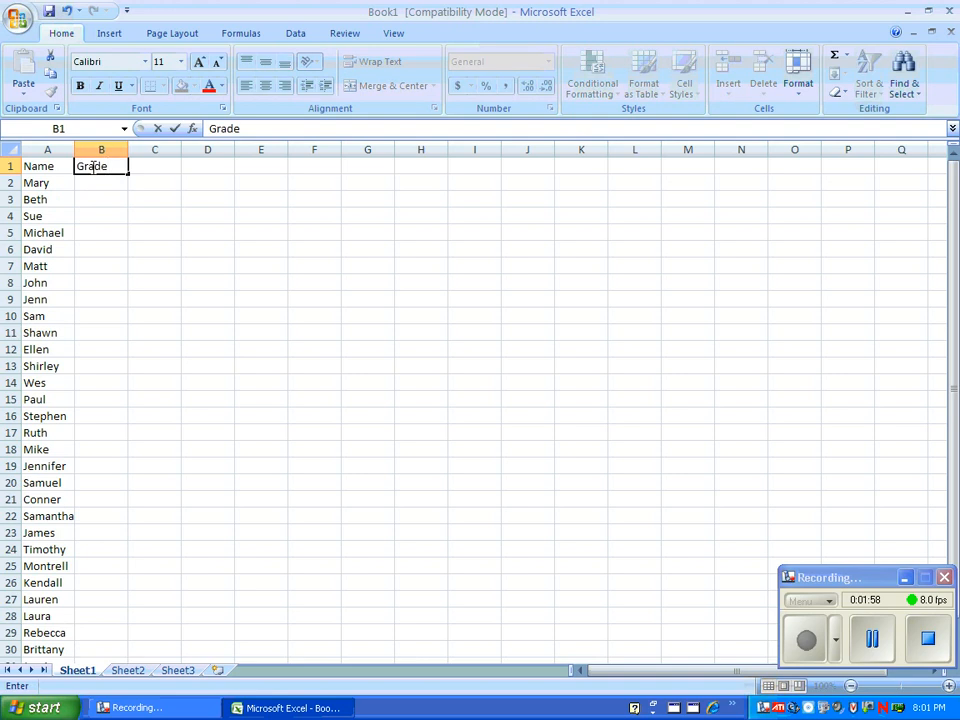
{"action": "key", "text": "Tab"}
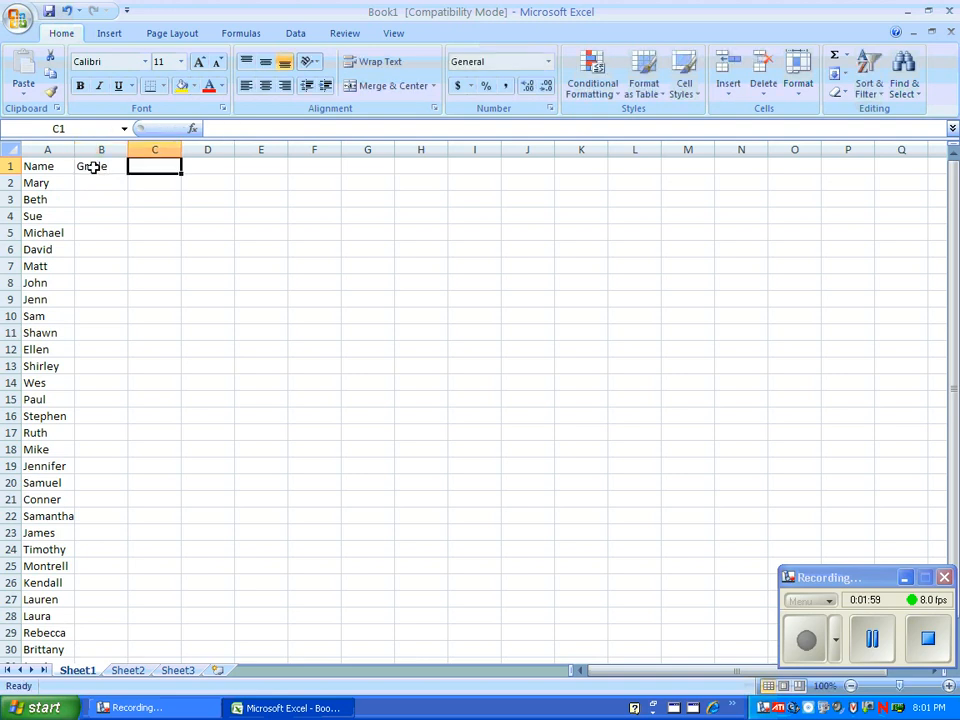
Add the heading "Difference From Mean" in cell C1 and fit column C's width to it.
{"action": "type", "text": "Difference"}
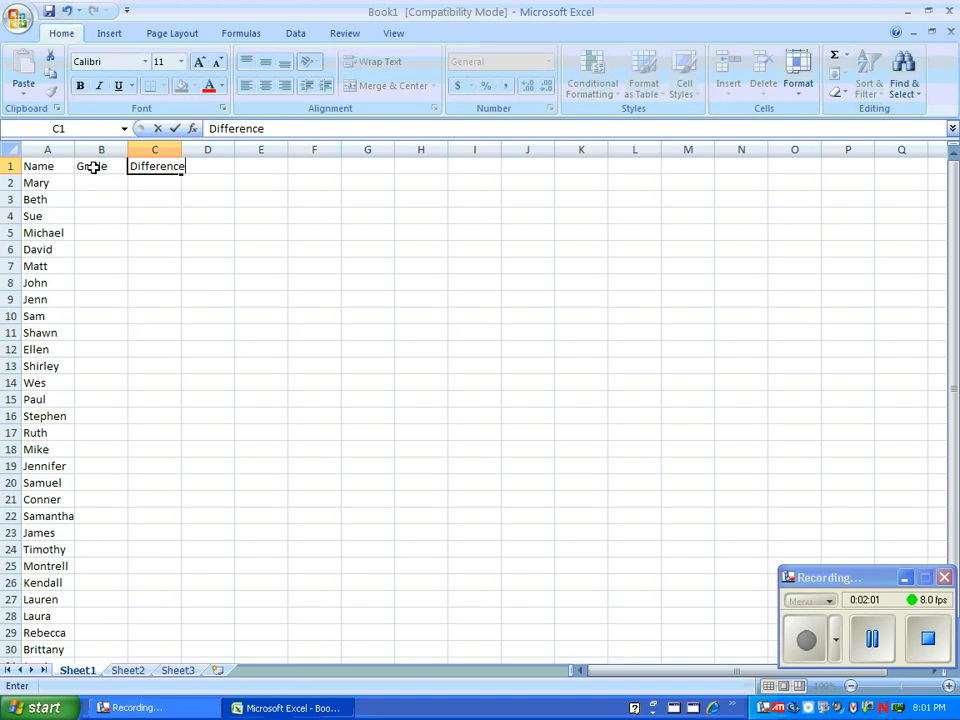
{"action": "type", "text": " From MEan"}
{"action": "key", "text": "BackSpace"}
{"action": "key", "text": "BackSpace"}
{"action": "key", "text": "BackSpace"}
{"action": "type", "text": "ean"}
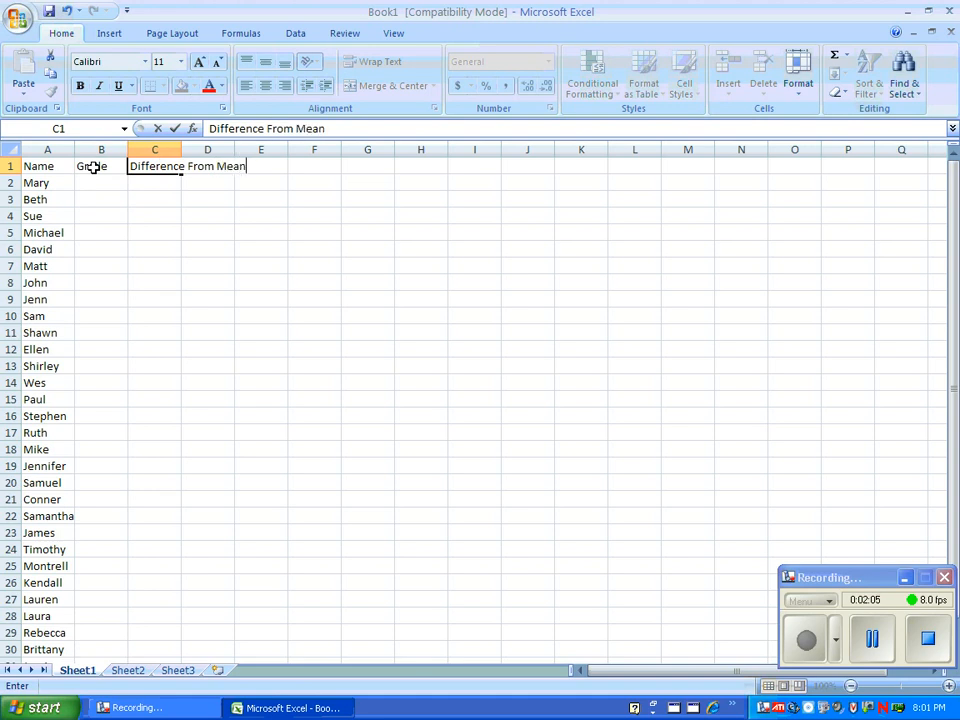
{"action": "key", "text": "Tab"}
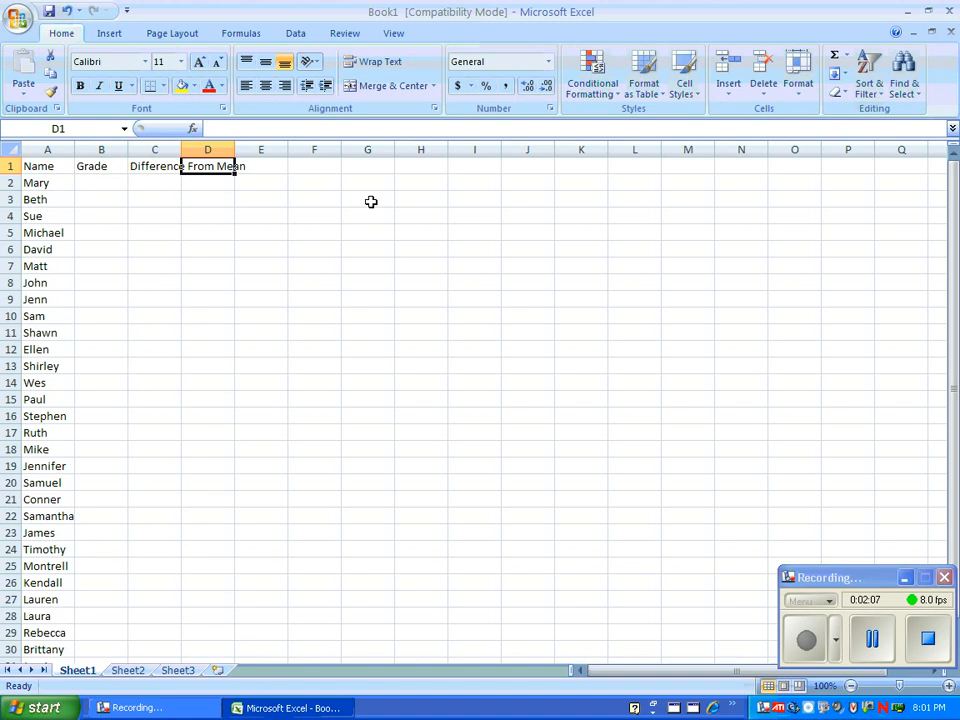
{"action": "double_click", "coordinate": [181, 149]}
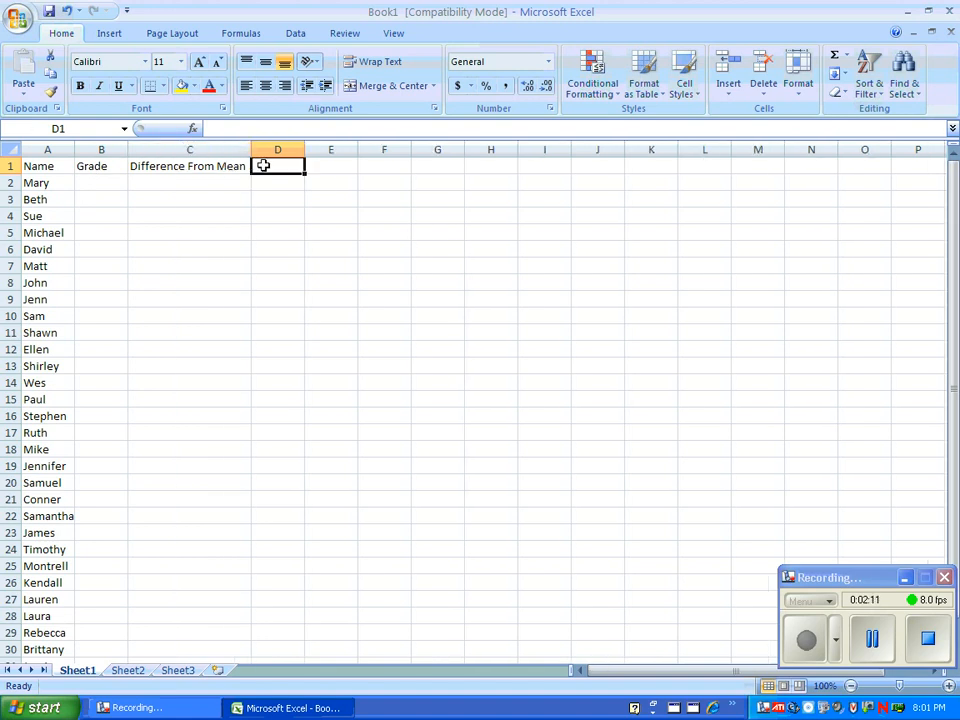
Add the heading "Difference Squared" in cell D1 and fit column D's width to it.
{"action": "type", "text": "Diff"}
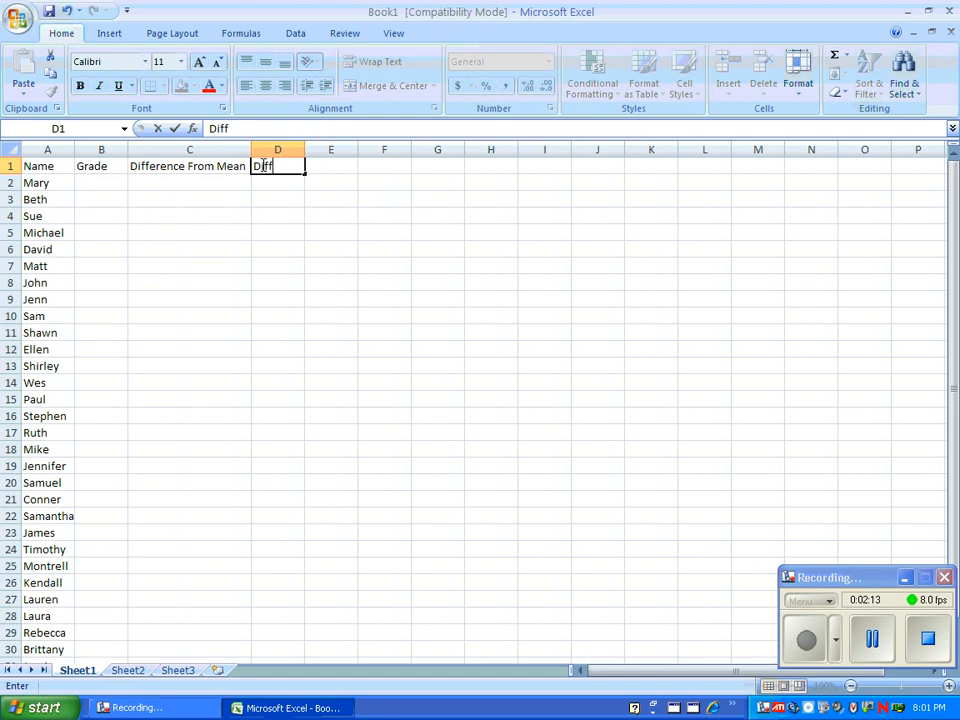
{"action": "type", "text": "erence Squared"}
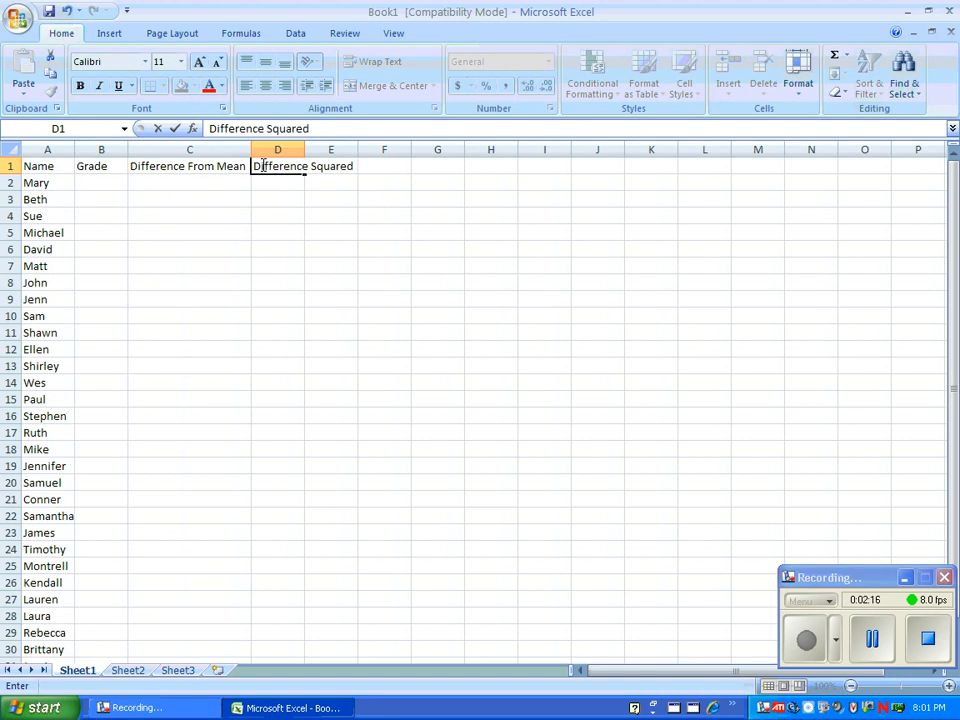
{"action": "key", "text": "Tab"}
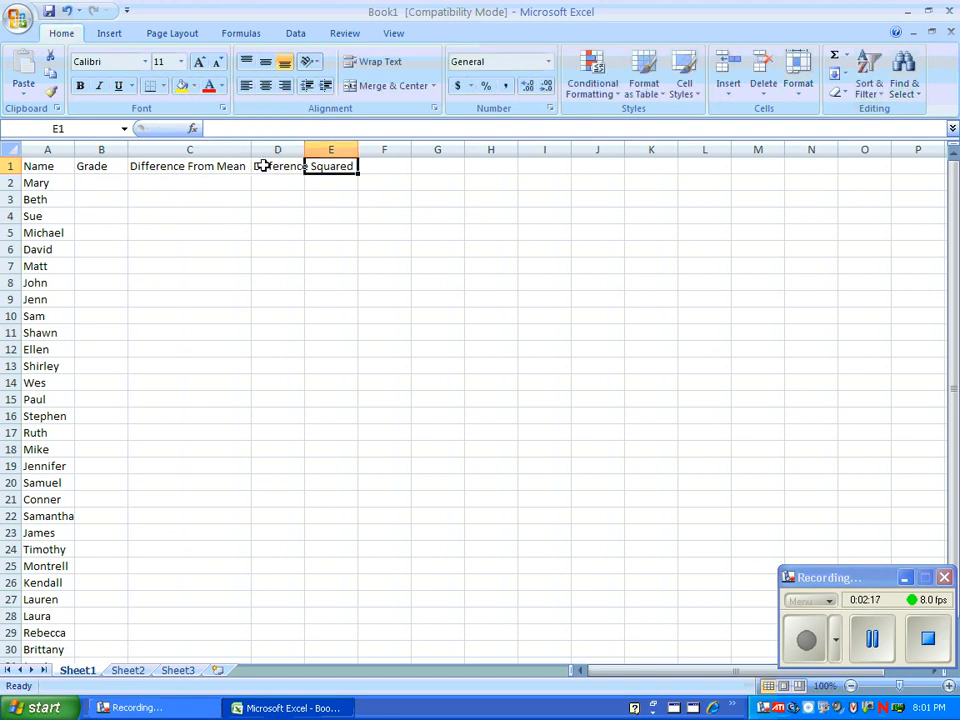
{"action": "double_click", "coordinate": [304, 149]}
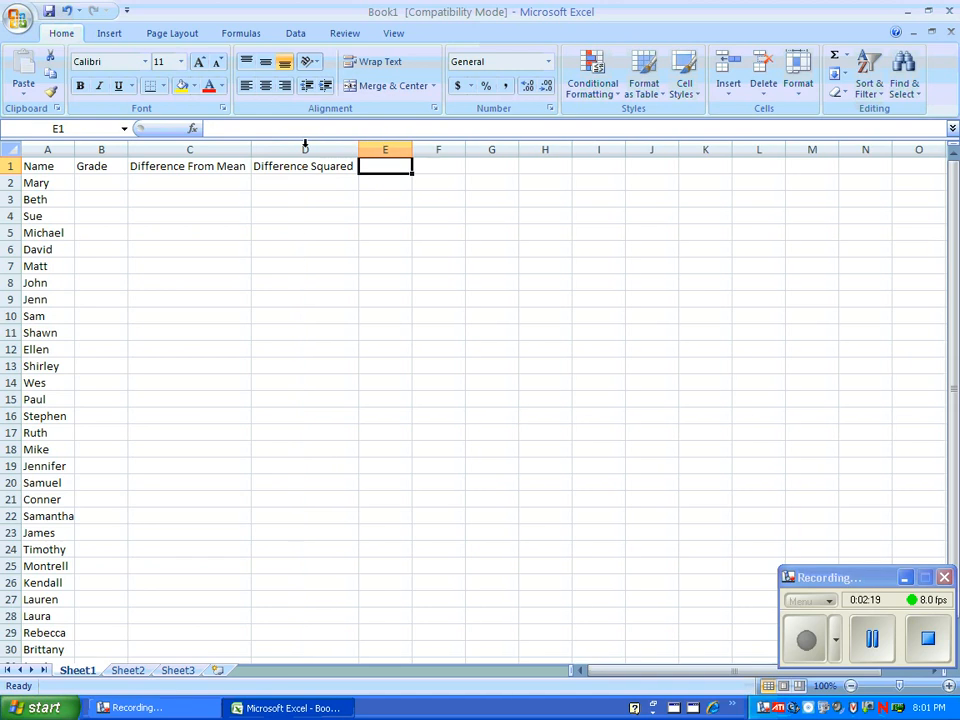
Add the heading "Z-Score" in cell E1, leaving column F empty.
{"action": "type", "text": "Z-S"}
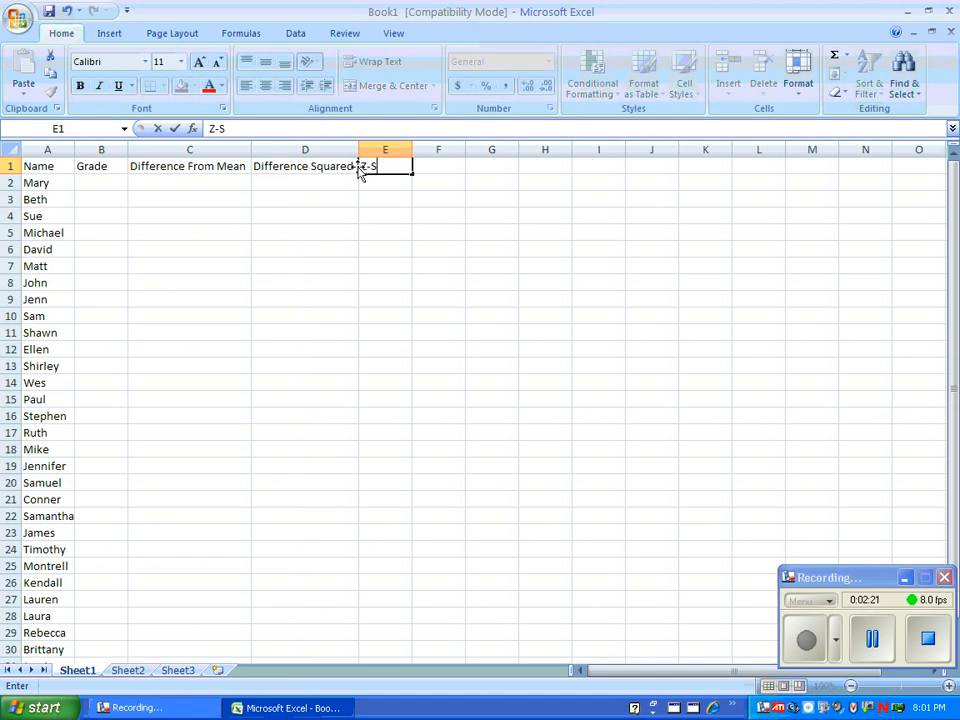
{"action": "type", "text": "core"}
{"action": "key", "text": "Tab"}
{"action": "key", "text": "Tab"}
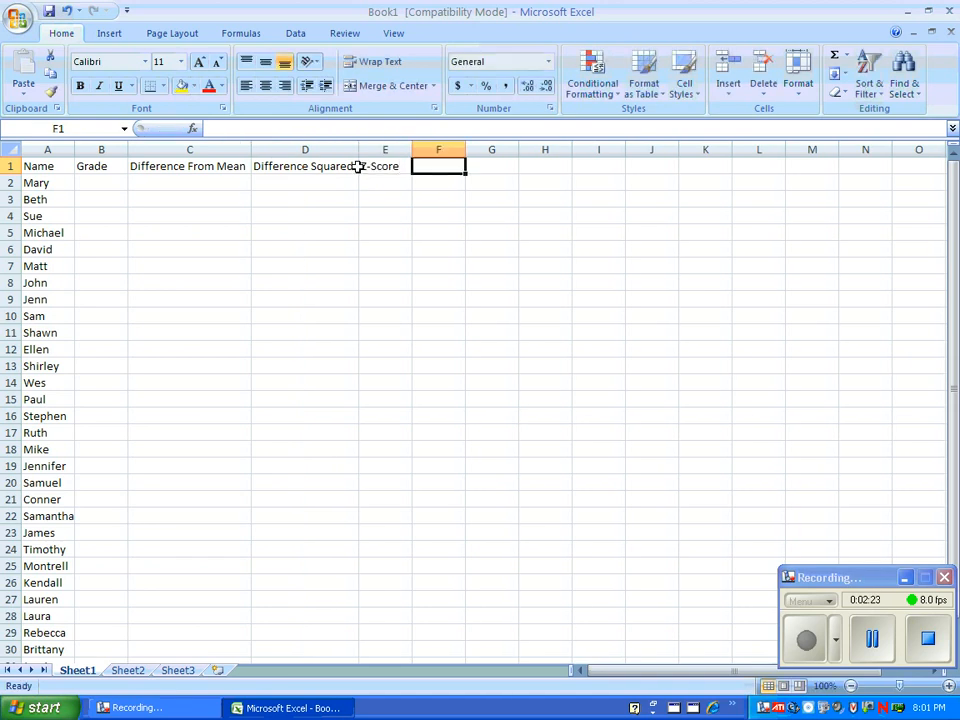
Enter the title "Summary Statistics:" in cell G1 and fit column G's width to it.
{"action": "type", "text": "Summary Stati"}
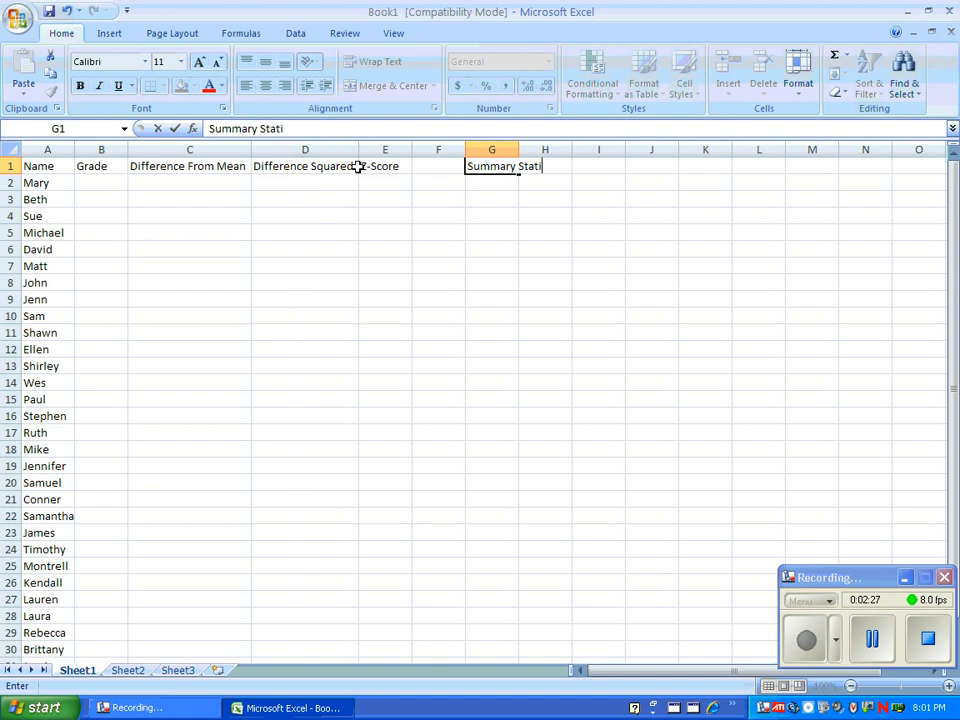
{"action": "type", "text": "stics:"}
{"action": "key", "text": "Return"}
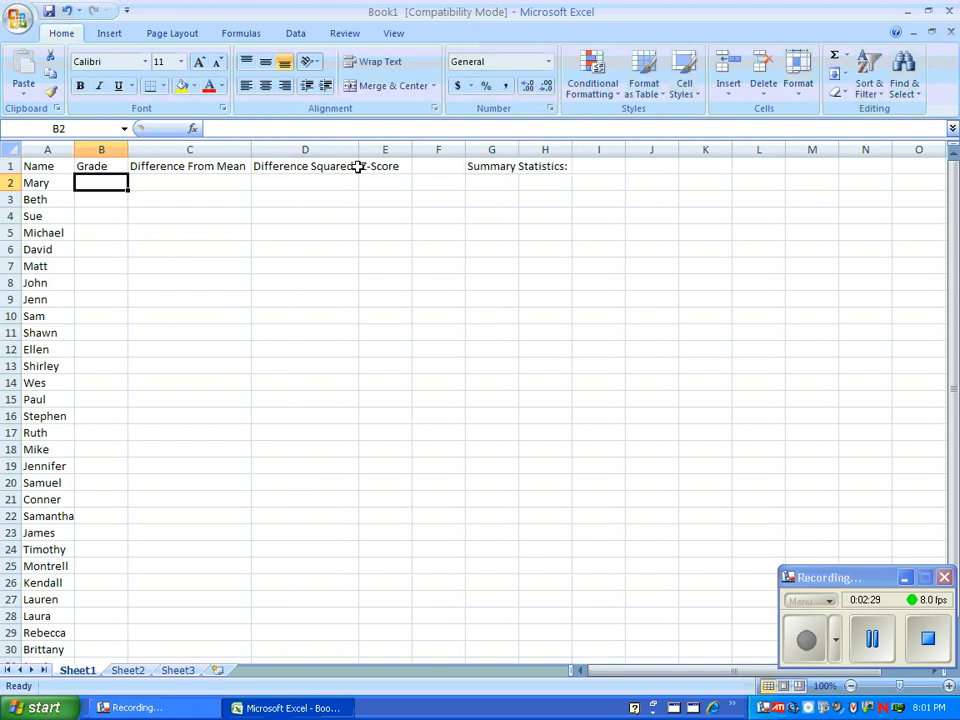
{"action": "double_click", "coordinate": [518, 150]}
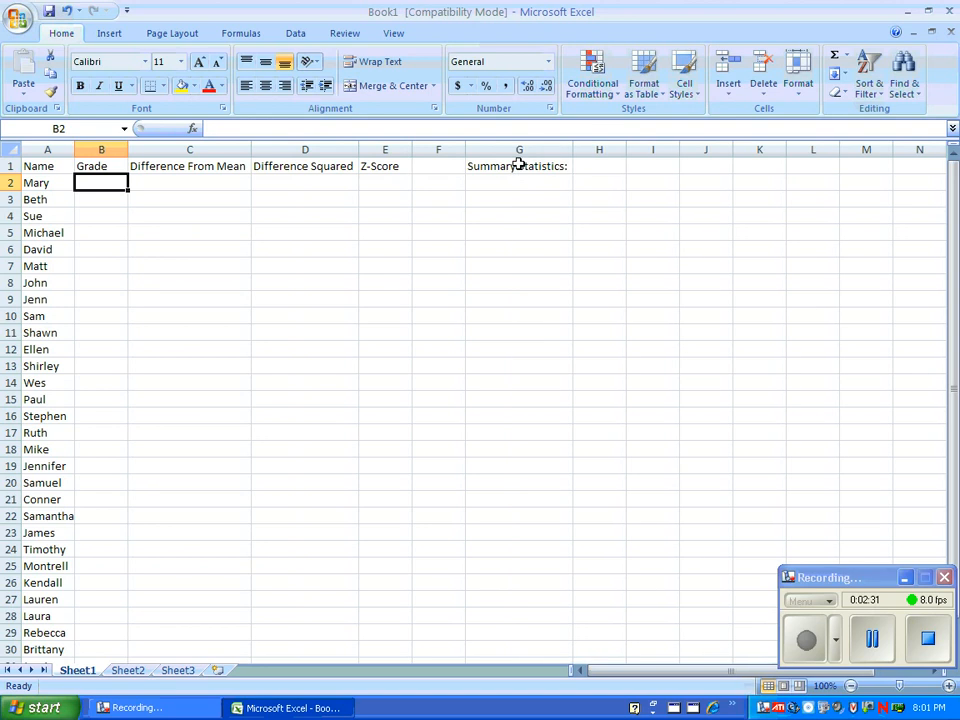
Enter the labels "Number of Students:" in cell G2 and "Average Test Grade:" in cell G3.
{"action": "left_click", "coordinate": [517, 182]}
{"action": "double_click", "coordinate": [518, 183]}
{"action": "type", "text": "Nu"}
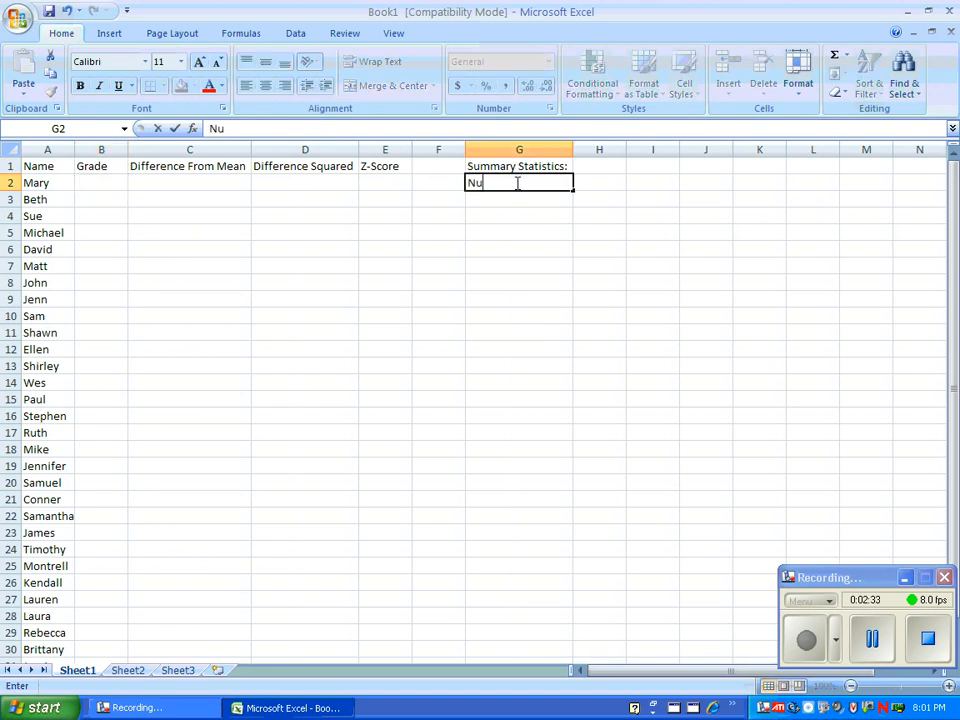
{"action": "type", "text": "mber of Students:"}
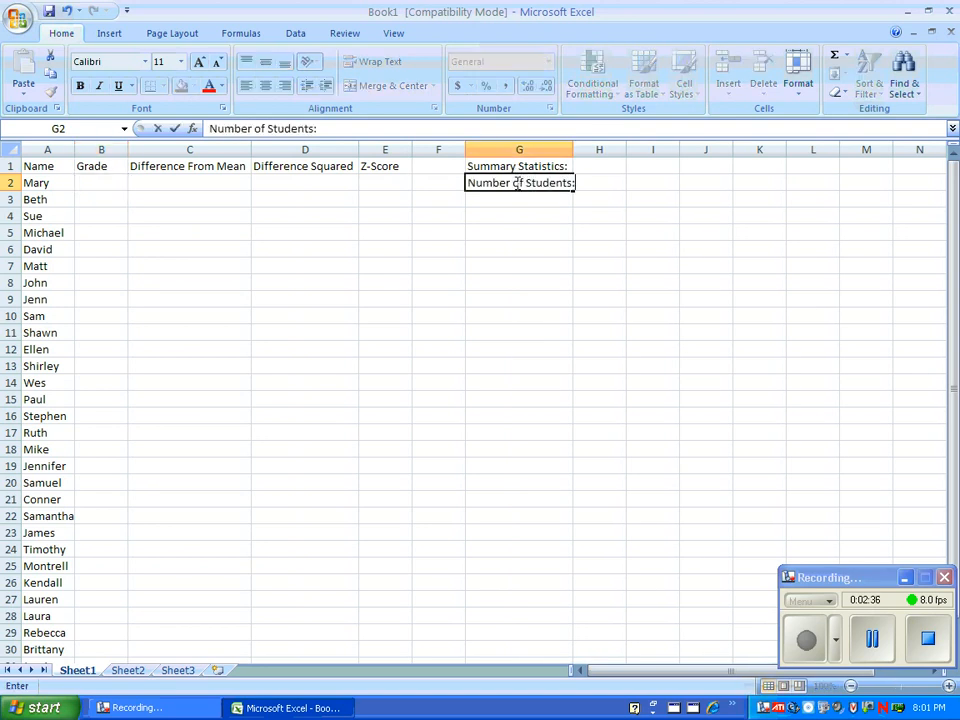
{"action": "key", "text": "Return"}
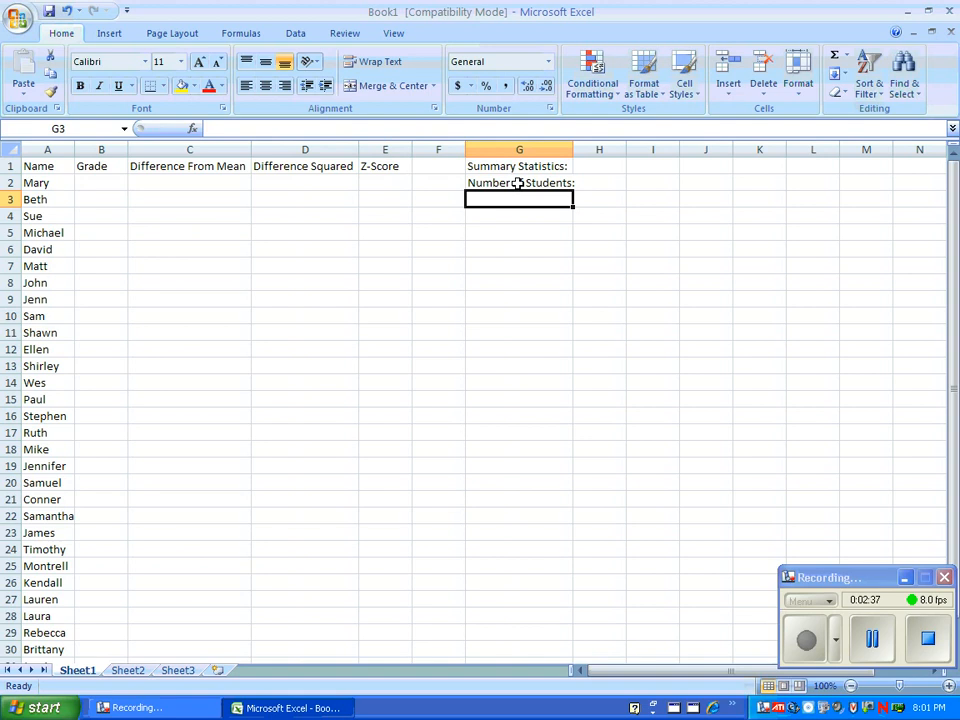
{"action": "type", "text": "Av"}
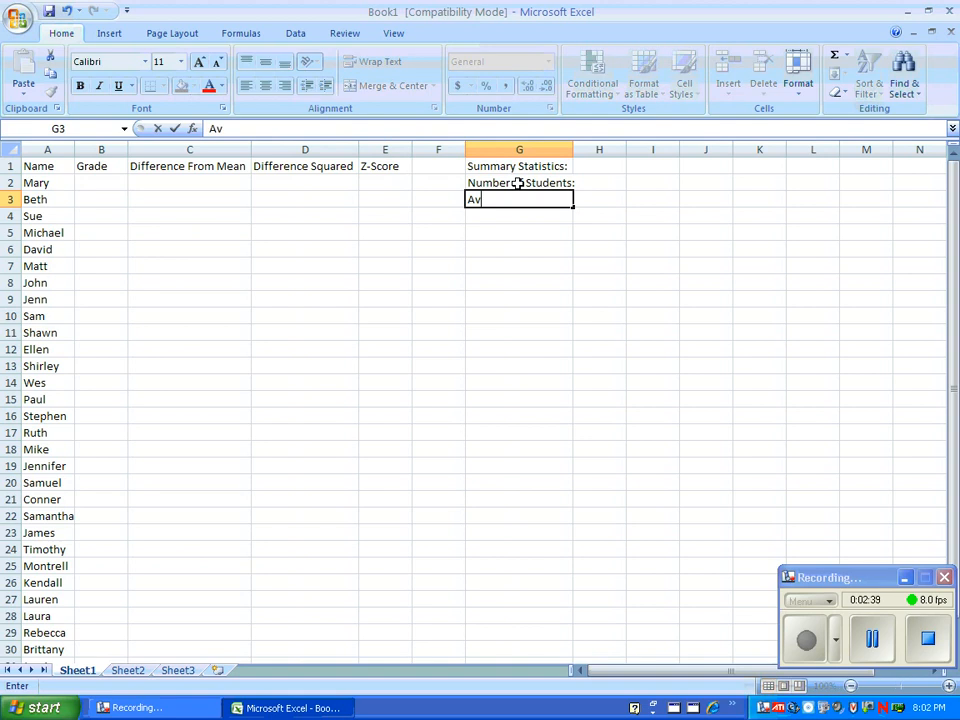
{"action": "type", "text": "erage Test Grade:"}
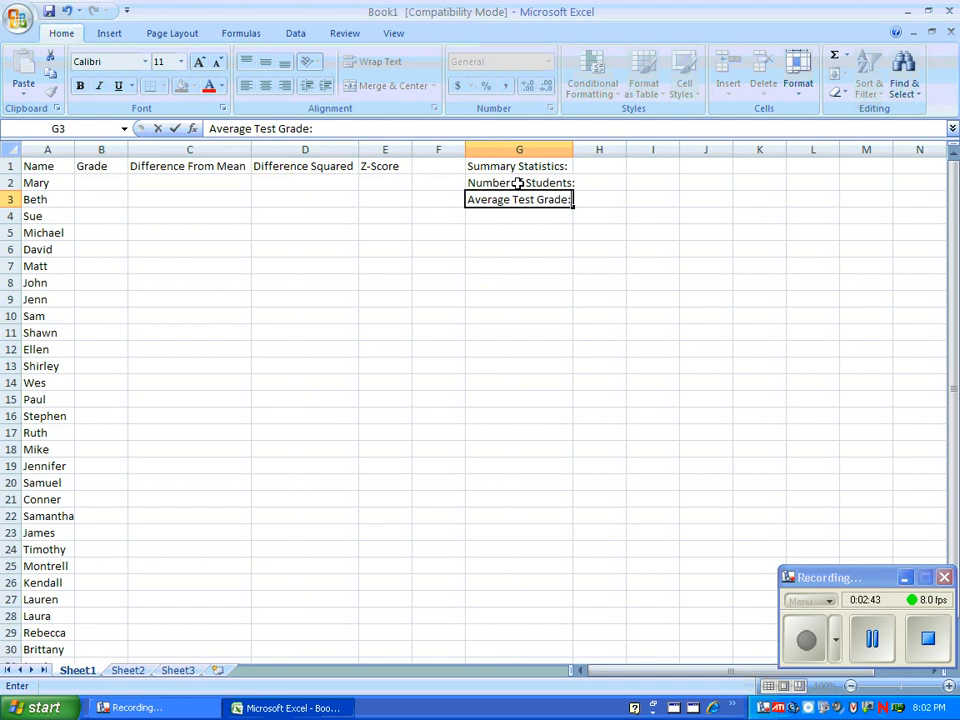
{"action": "key", "text": "Return"}
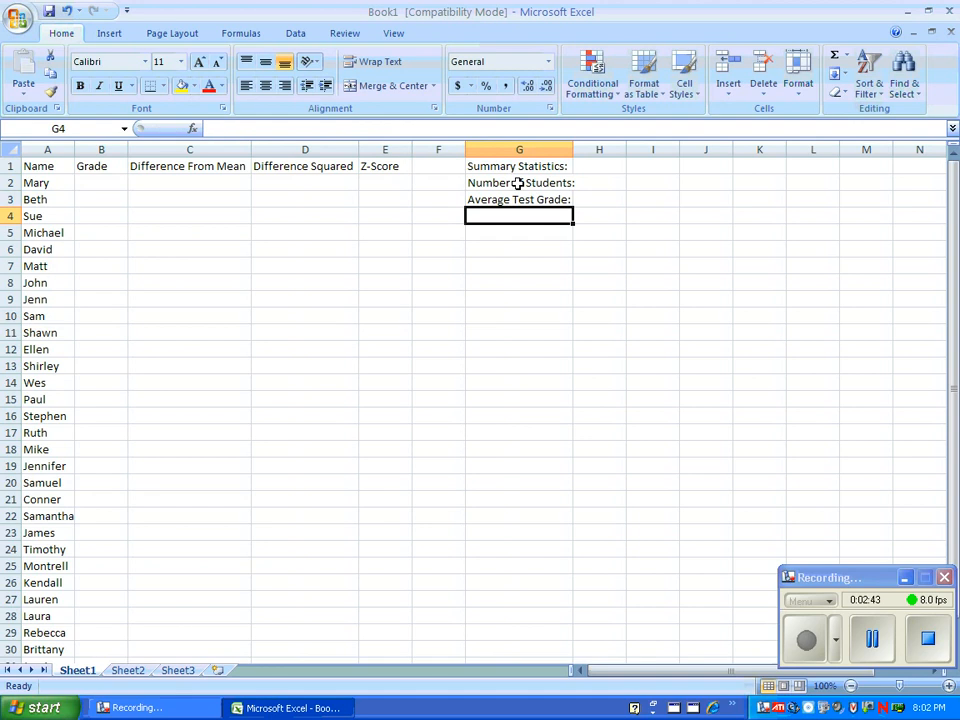
Enter the label "Sum of Differences Squared:" in cell G4 of the summary statistics.
{"action": "type", "text": "Sum"}
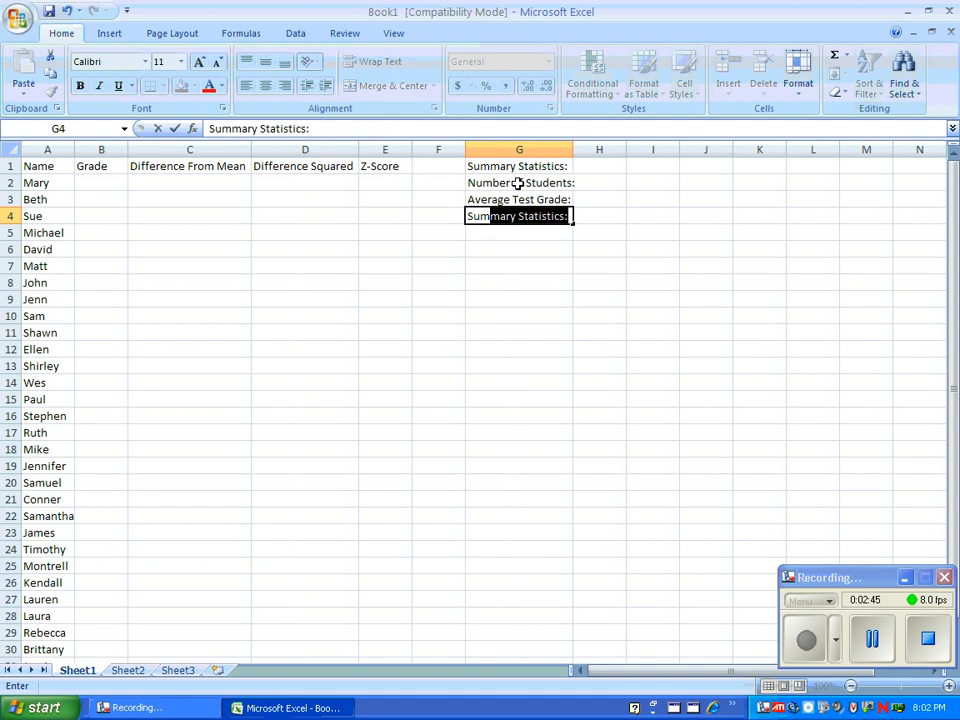
{"action": "type", "text": " of Difference"}
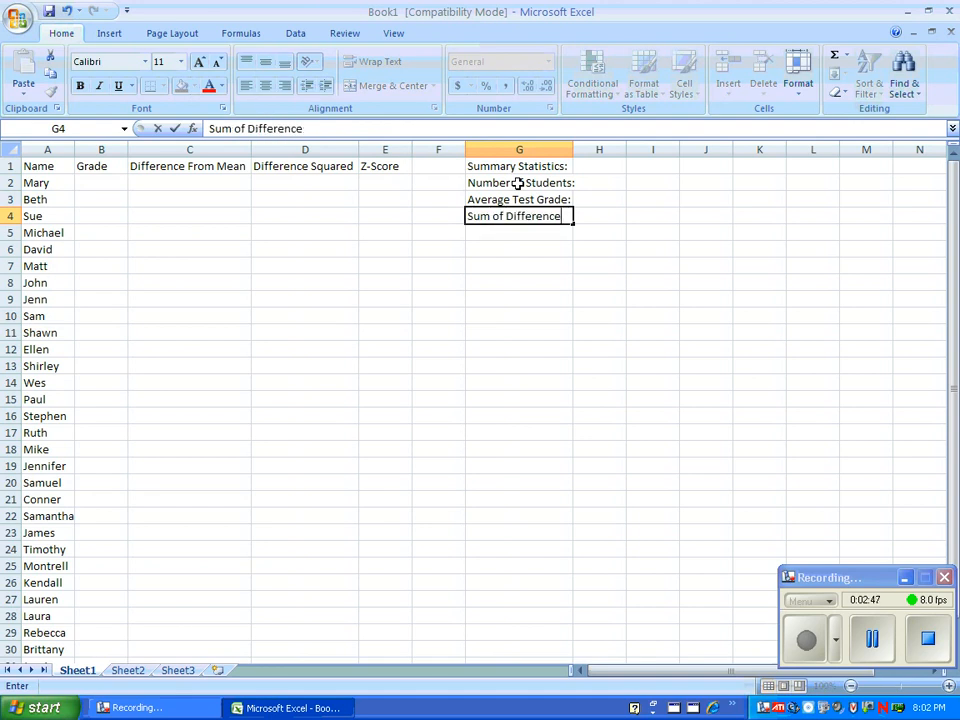
{"action": "type", "text": "s Squared:"}
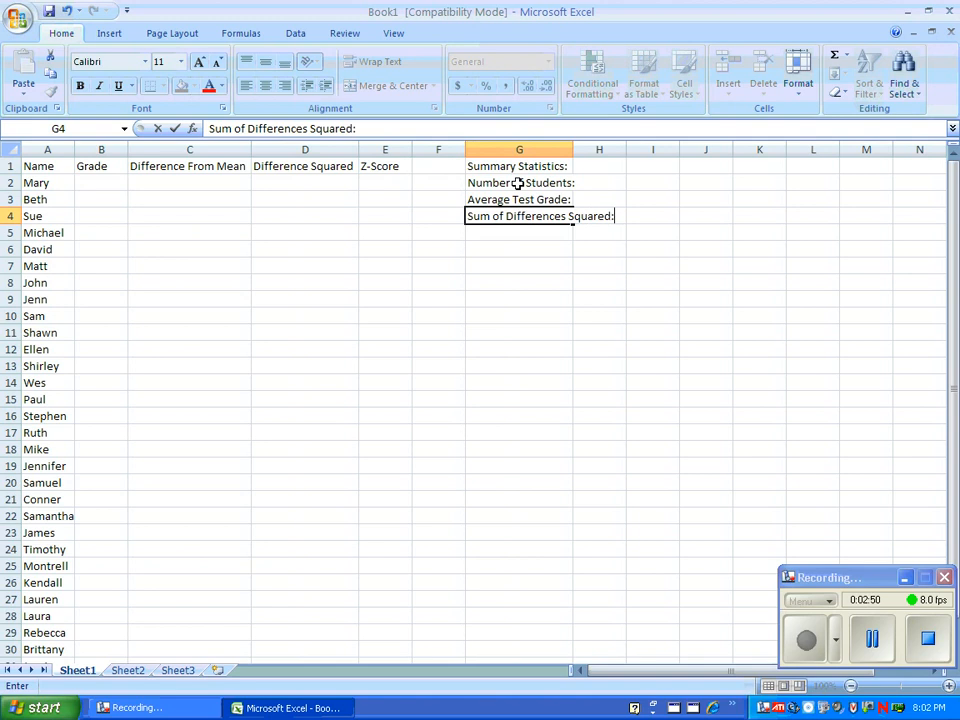
{"action": "key", "text": "Return"}
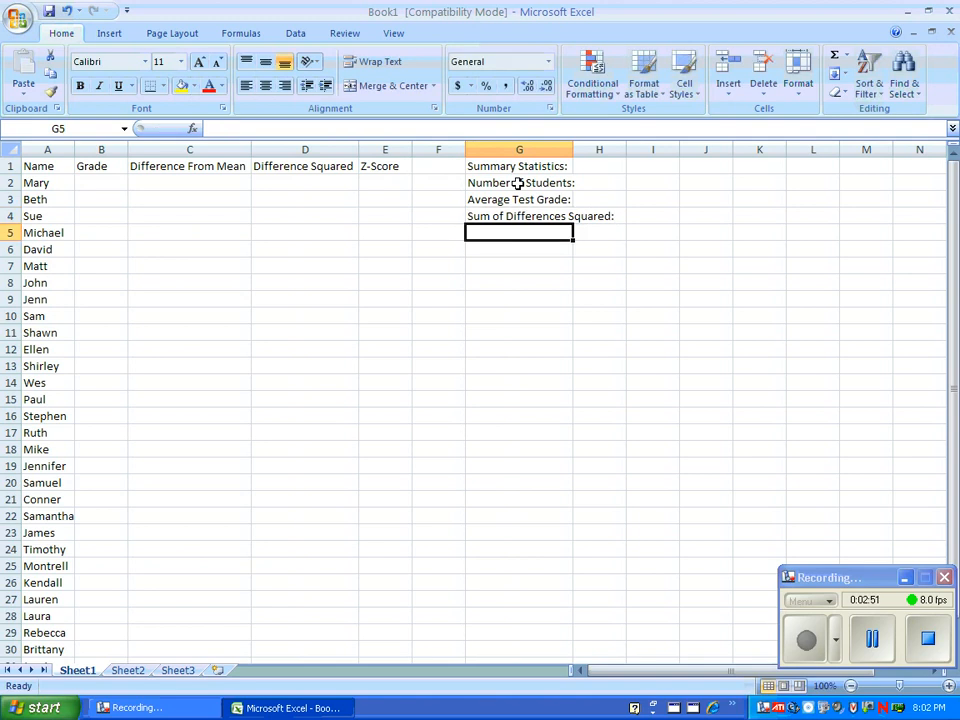
Add the labels "Variance:" in G5 and "Standard Deviation:" in G6, and fit column G's width to its longest label.
{"action": "type", "text": "Variance:"}
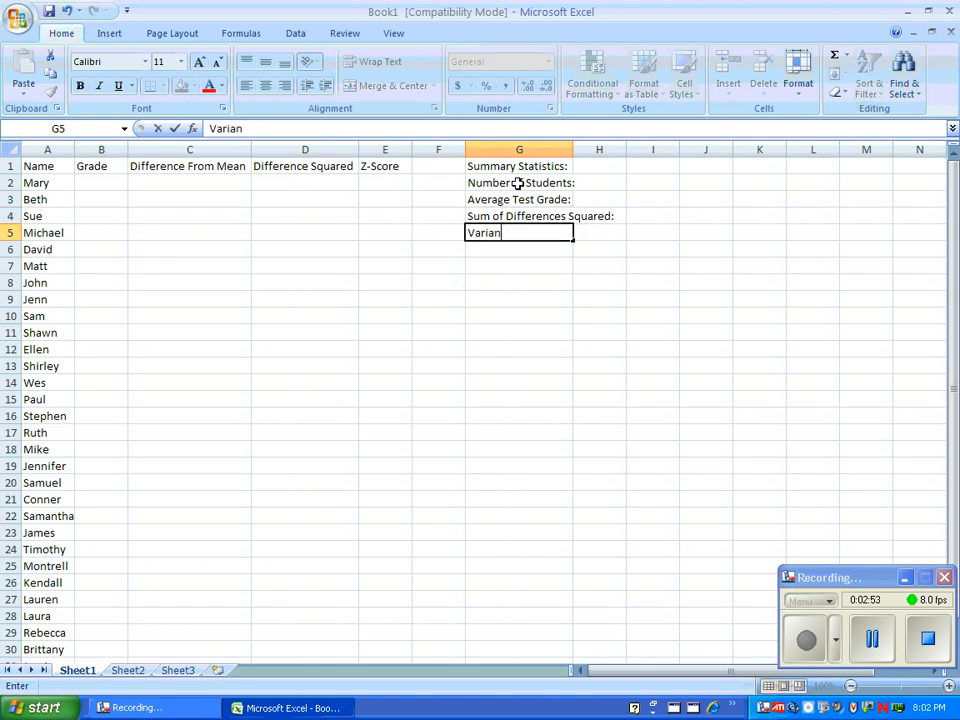
{"action": "key", "text": "Return"}
{"action": "type", "text": "S"}
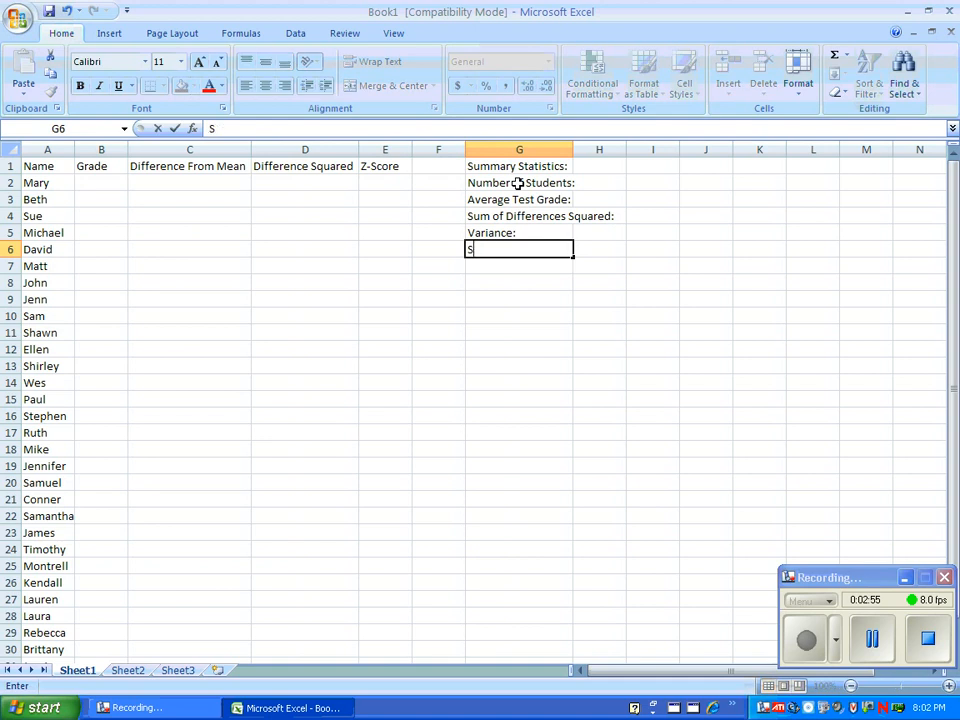
{"action": "type", "text": "tandard Deviation:"}
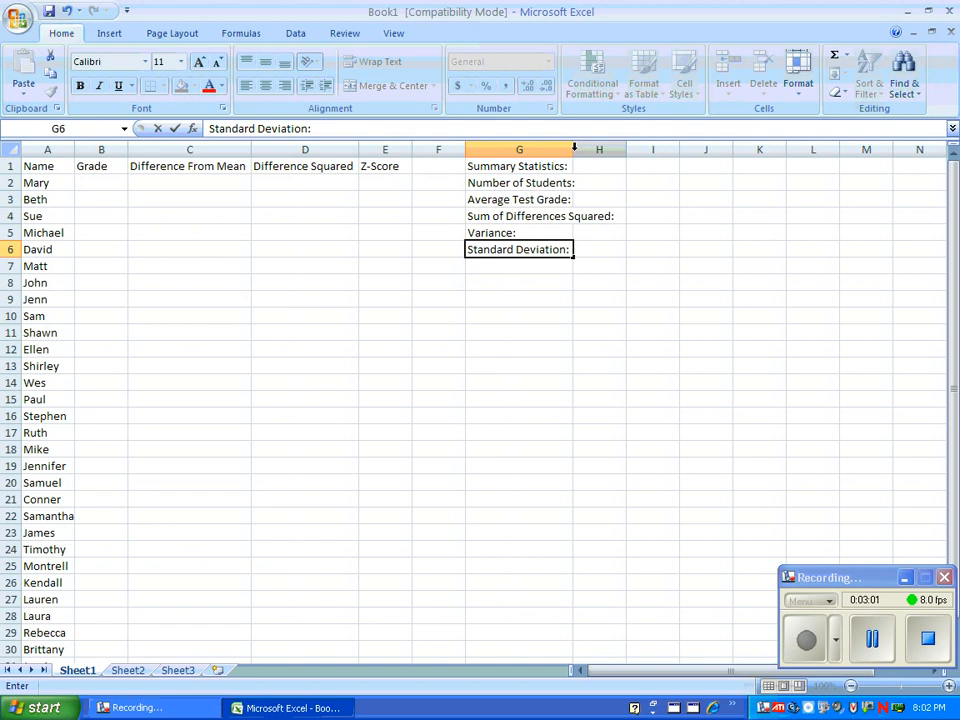
{"action": "left_click", "coordinate": [571, 148]}
{"action": "double_click", "coordinate": [574, 148]}
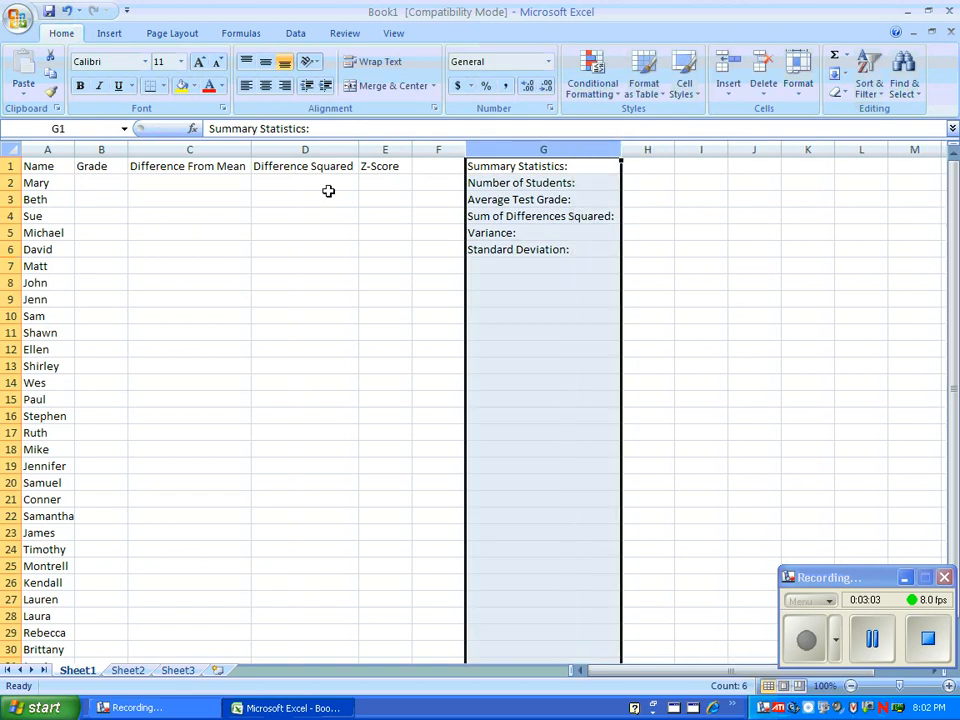
Enter the first three students' grades 60, 62 and 88 in cells B2 through B4.
{"action": "left_click", "coordinate": [105, 182]}
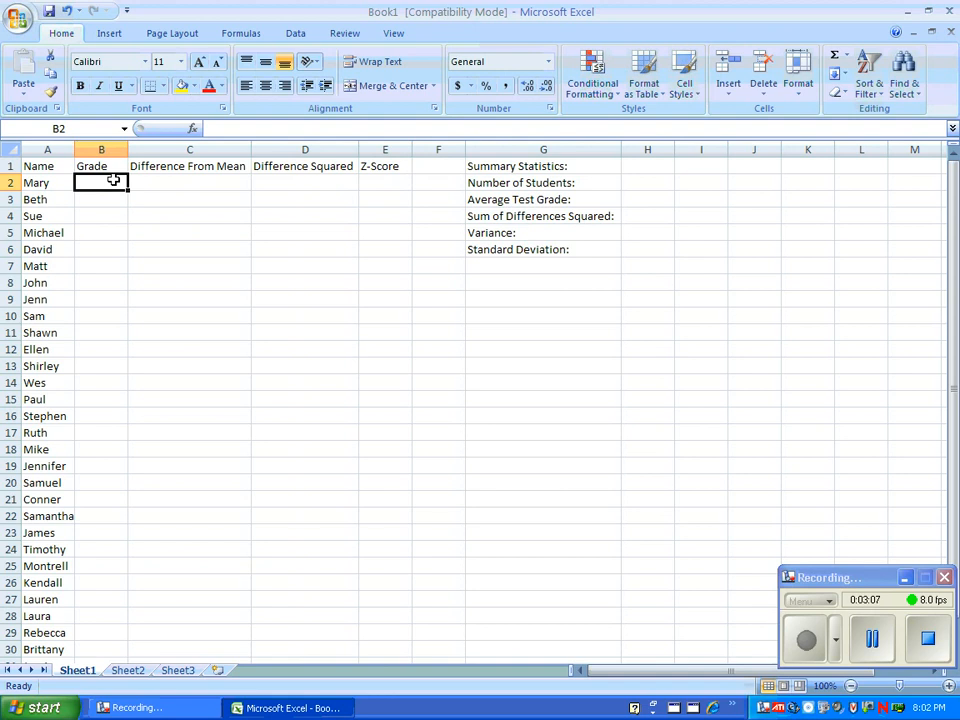
{"action": "type", "text": "60"}
{"action": "key", "text": "Return"}
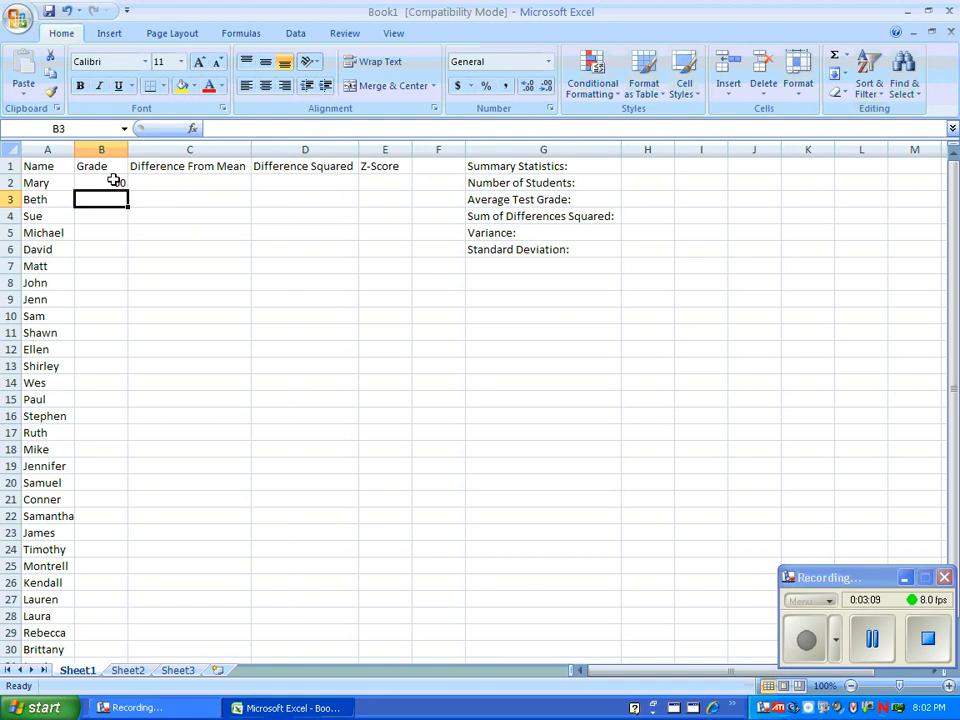
{"action": "type", "text": "62"}
{"action": "key", "text": "Return"}
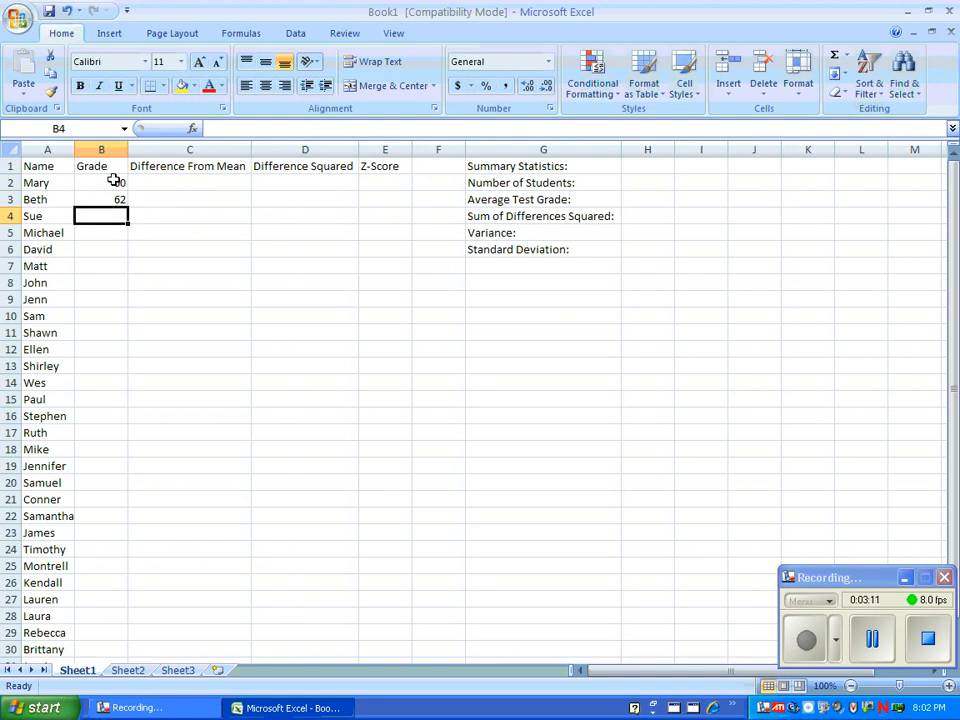
{"action": "type", "text": "88"}
{"action": "key", "text": "Return"}
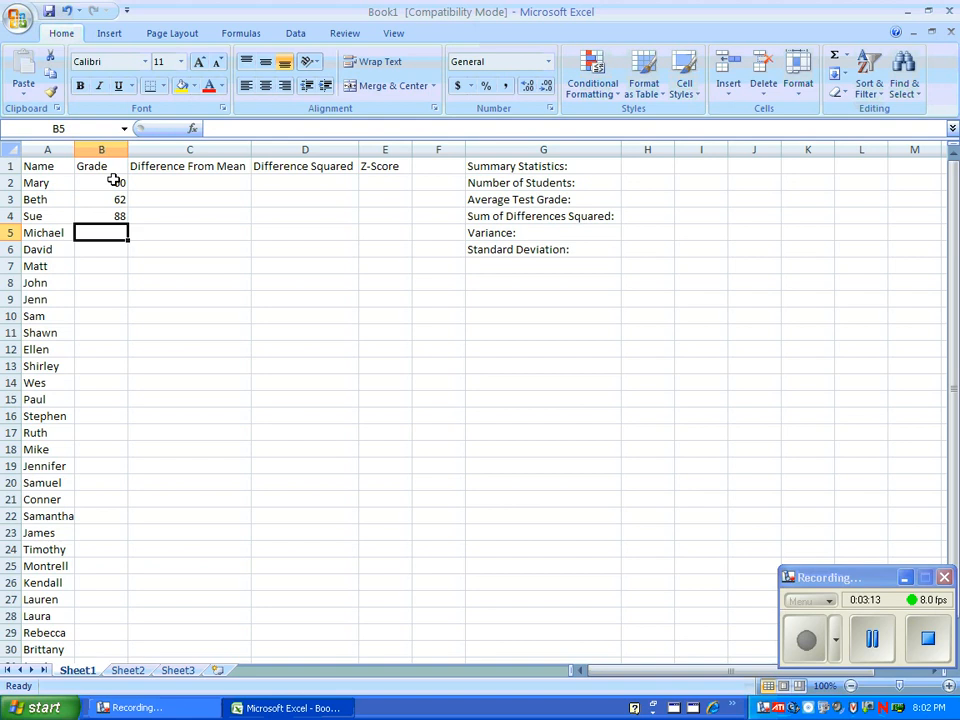
Enter the grades 57, 90, 77, 72 and 88 in cells B5 through B9.
{"action": "type", "text": "57"}
{"action": "key", "text": "Return"}
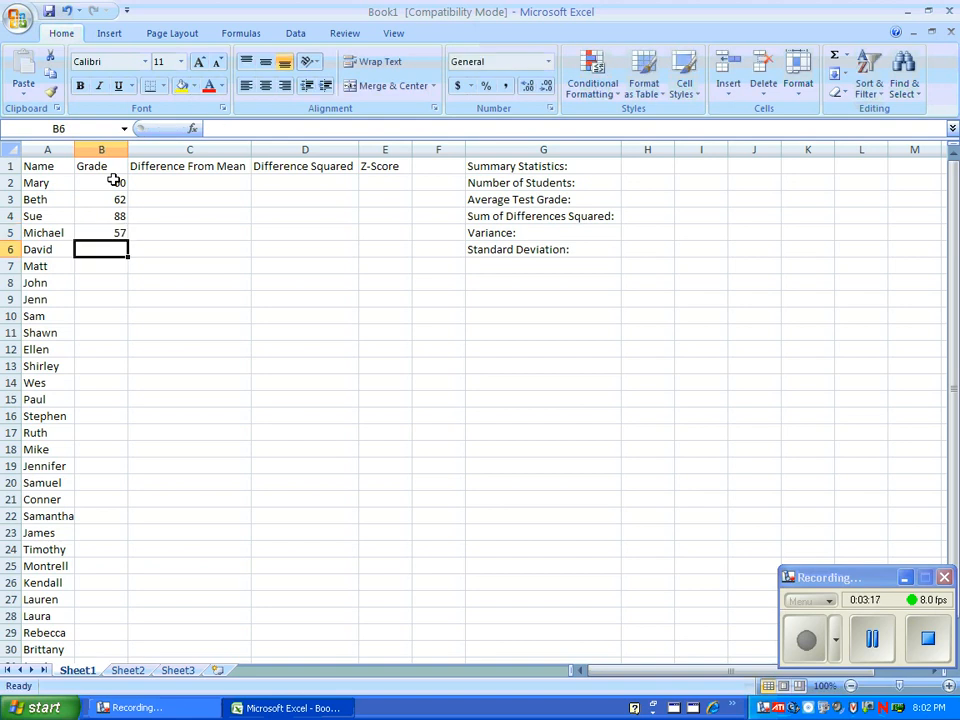
{"action": "type", "text": "90"}
{"action": "key", "text": "Return"}
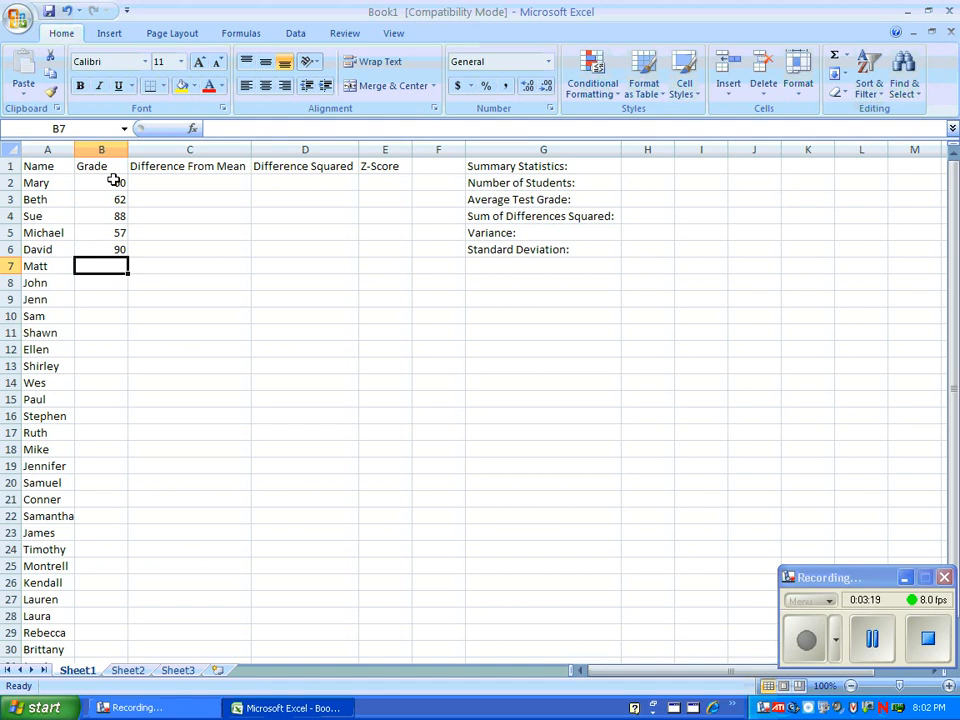
{"action": "type", "text": "77"}
{"action": "key", "text": "Return"}
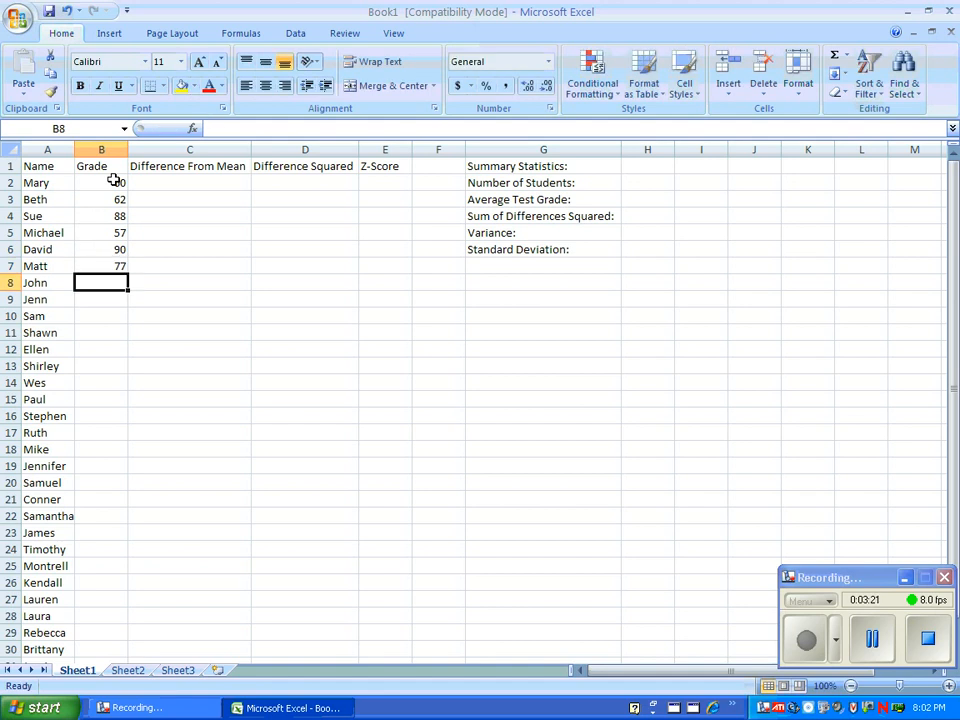
{"action": "type", "text": "72"}
{"action": "key", "text": "Return"}
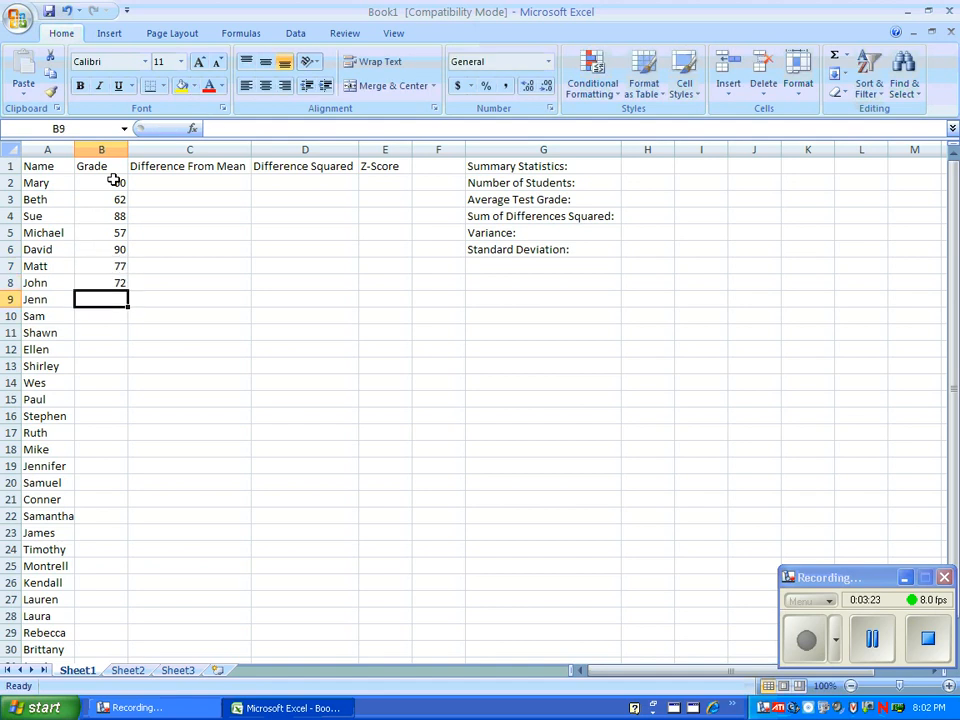
{"action": "type", "text": "88"}
{"action": "key", "text": "Return"}
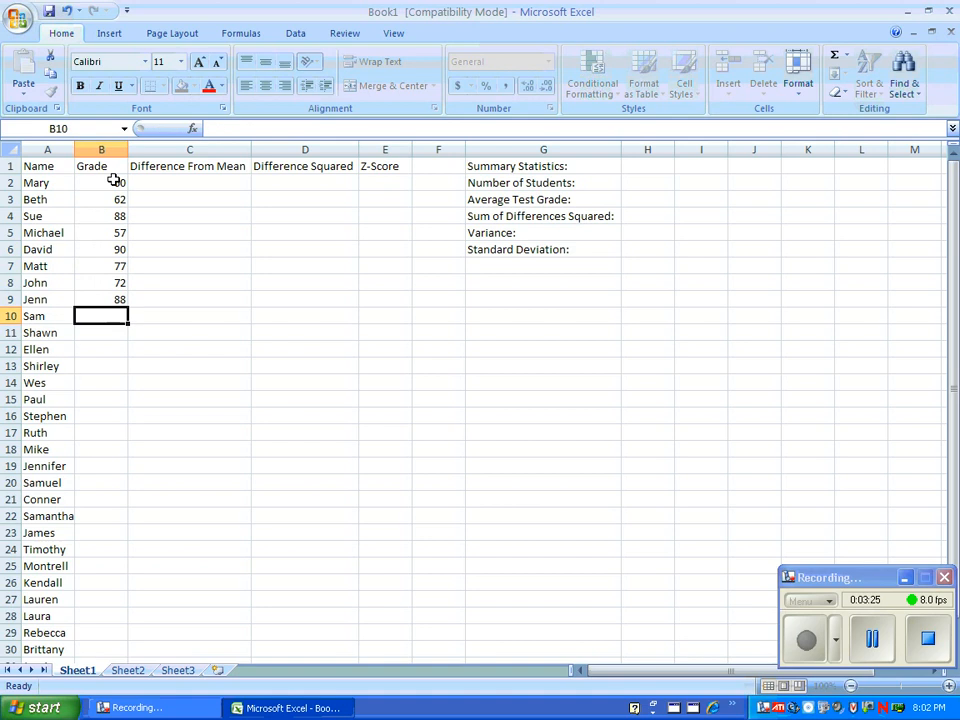
Enter the grades 79, 85, 44, 99 and 63 in cells B10 through B14.
{"action": "type", "text": "79"}
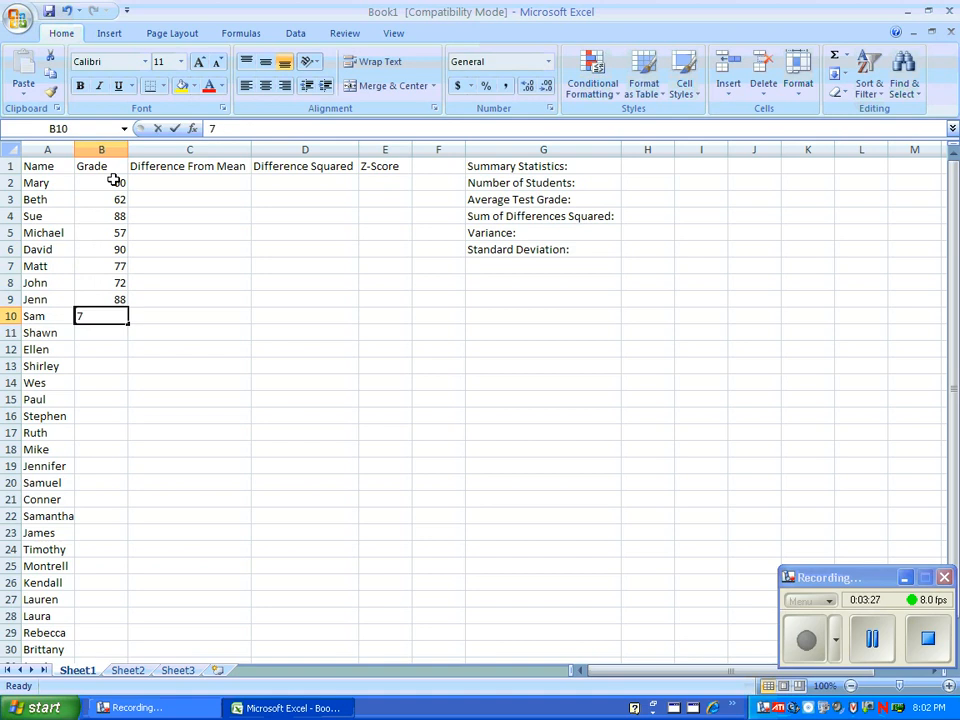
{"action": "key", "text": "Return"}
{"action": "type", "text": "85"}
{"action": "key", "text": "Return"}
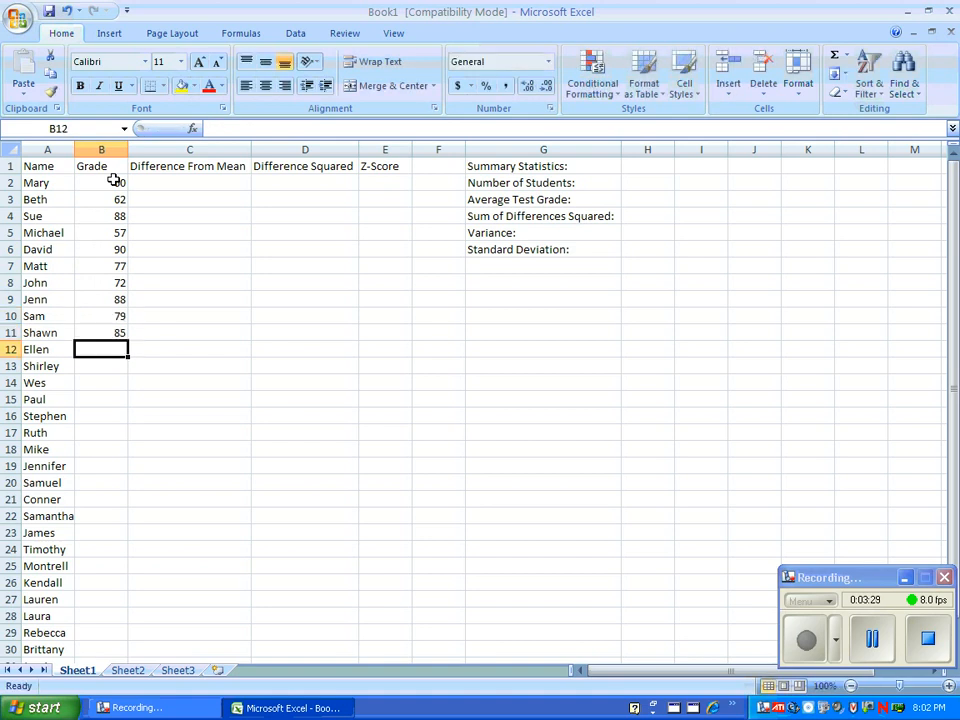
{"action": "type", "text": "44"}
{"action": "key", "text": "Return"}
{"action": "type", "text": "99"}
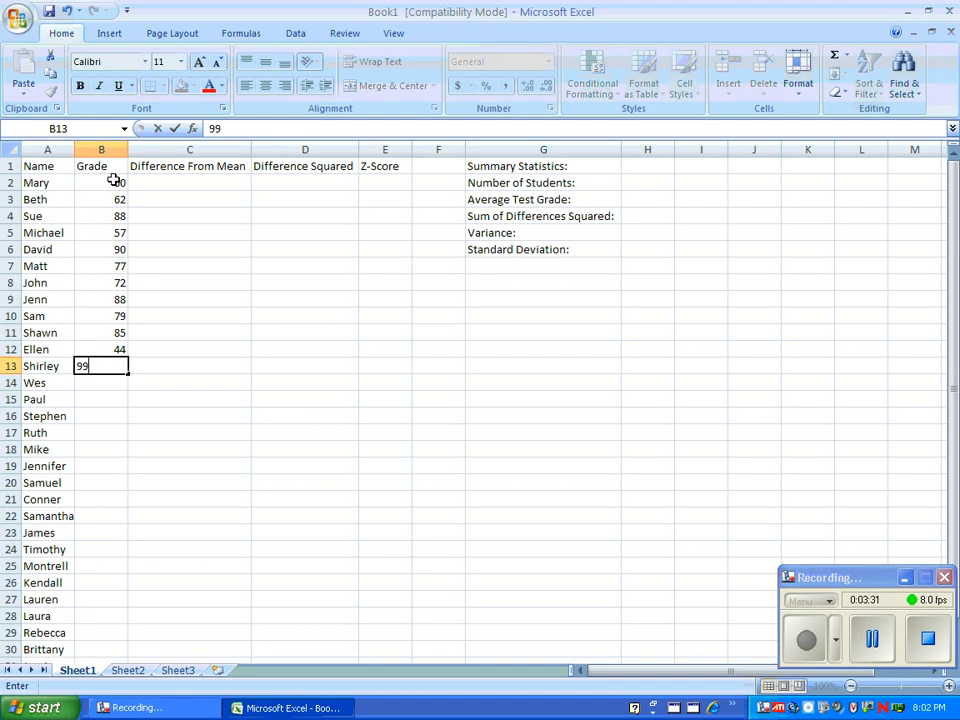
{"action": "key", "text": "Return"}
{"action": "type", "text": "63"}
{"action": "key", "text": "Return"}
Enter the grades 61, 87, 82, 77 and 91 in cells B15 through B19.
{"action": "type", "text": "1"}
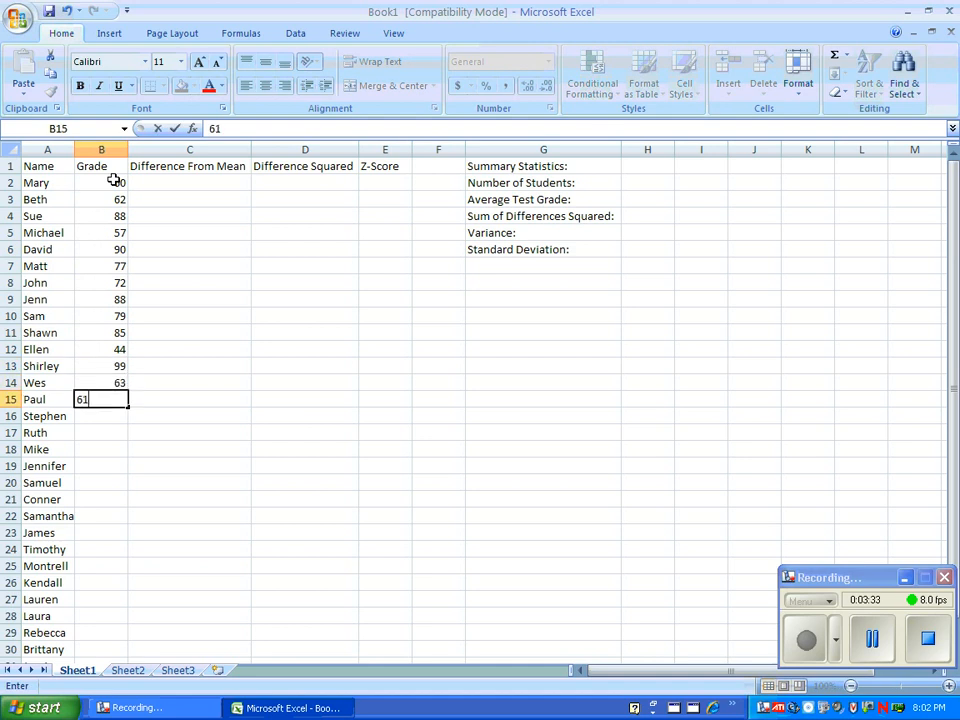
{"action": "key", "text": "Return"}
{"action": "type", "text": "87"}
{"action": "key", "text": "Return"}
{"action": "type", "text": "82"}
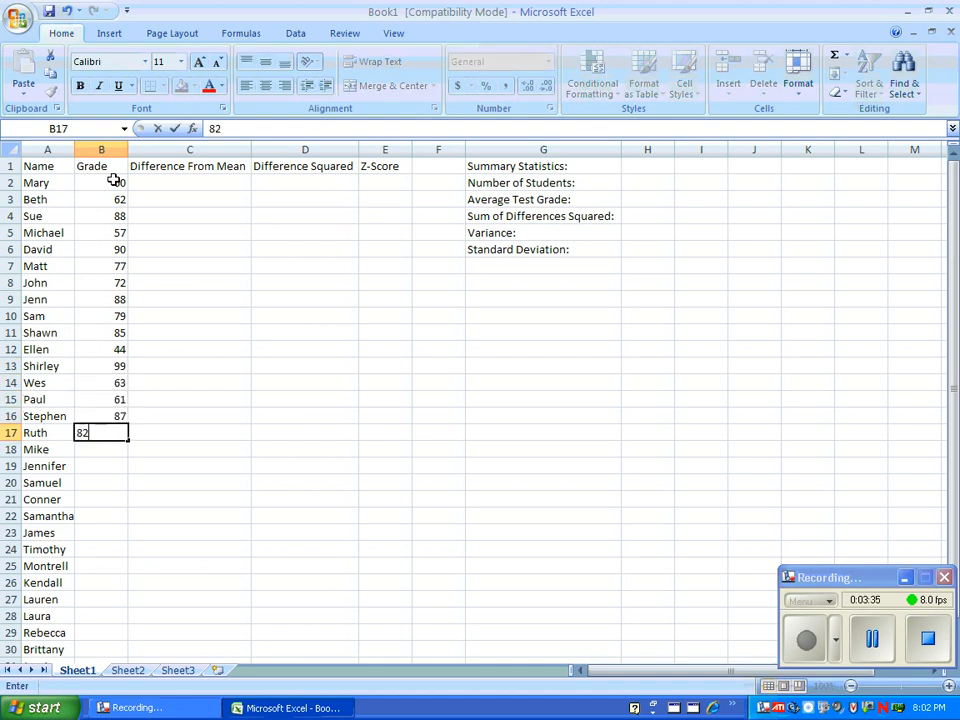
{"action": "key", "text": "Return"}
{"action": "type", "text": "77"}
{"action": "key", "text": "Return"}
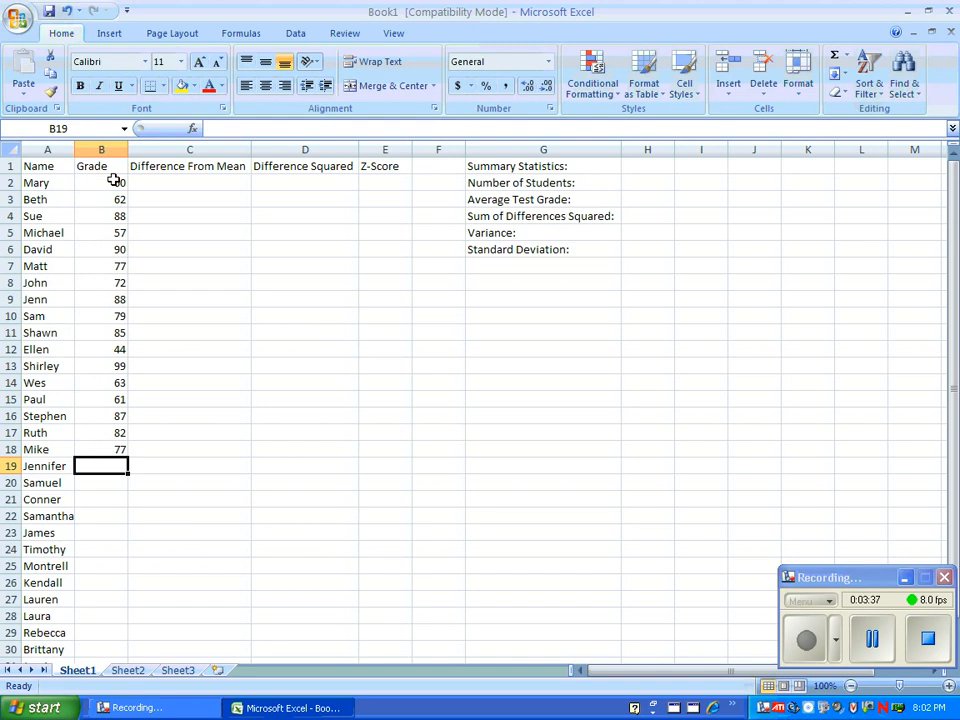
{"action": "type", "text": "91"}
{"action": "key", "text": "Return"}
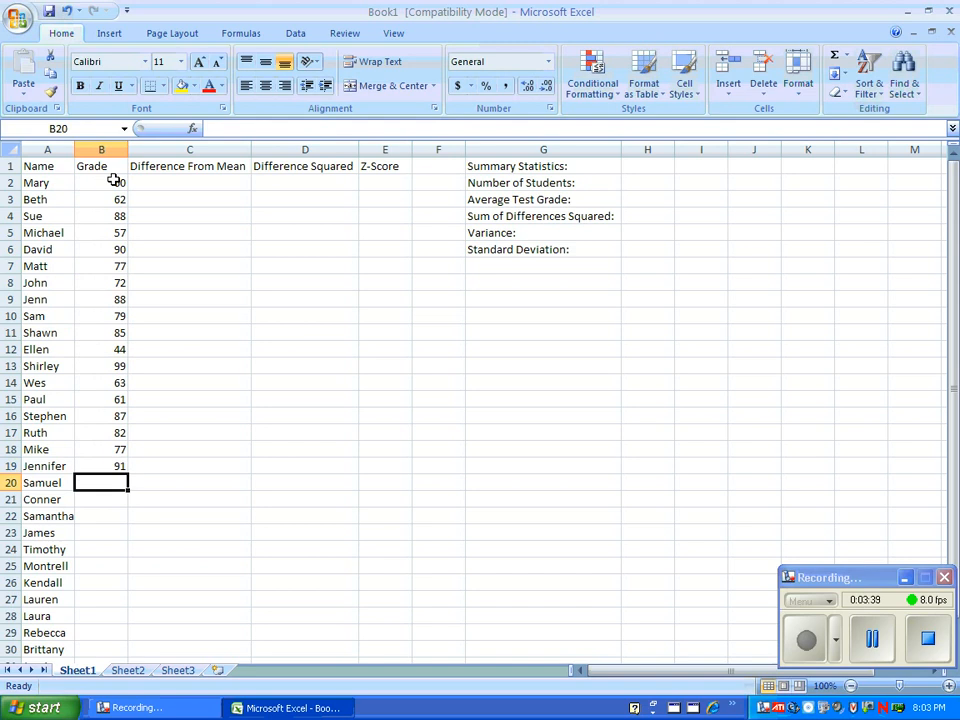
Enter the grades 95, 97, 89, 90 and 91 in cells B20 through B24.
{"action": "type", "text": "95"}
{"action": "key", "text": "Return"}
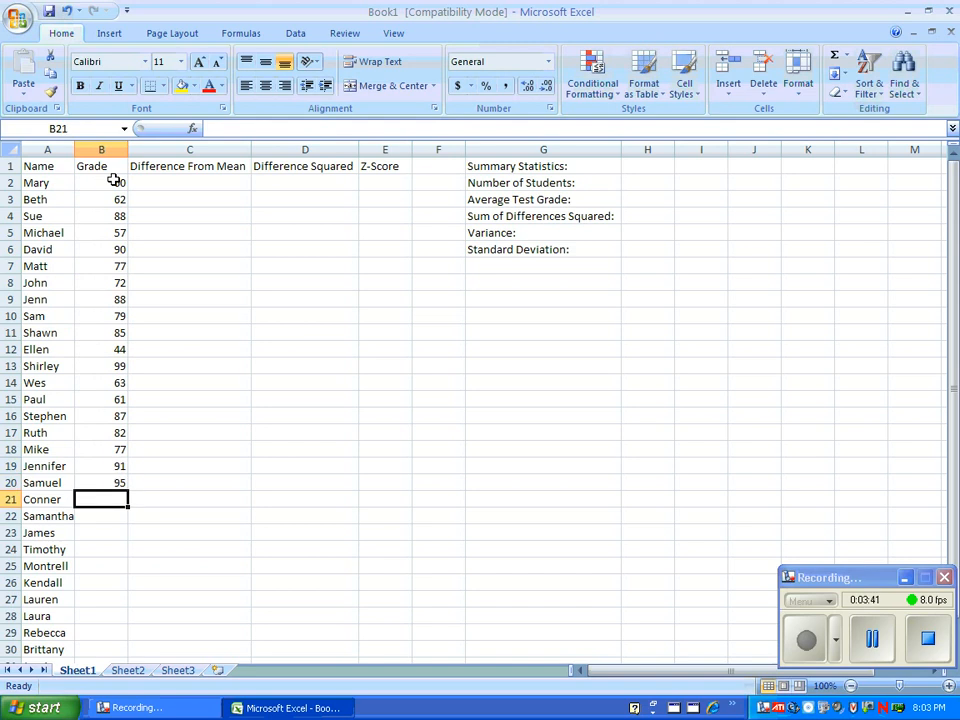
{"action": "type", "text": "97"}
{"action": "key", "text": "Return"}
{"action": "type", "text": "89"}
{"action": "key", "text": "Return"}
{"action": "type", "text": "9"}
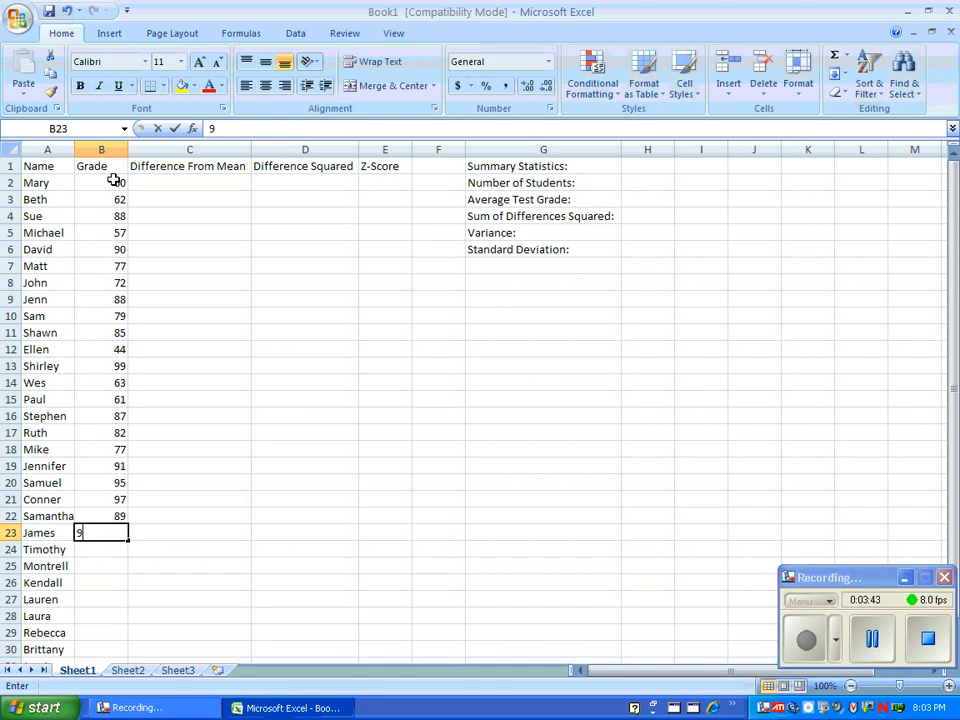
{"action": "type", "text": "0"}
{"action": "key", "text": "Return"}
{"action": "type", "text": "91"}
{"action": "key", "text": "Return"}
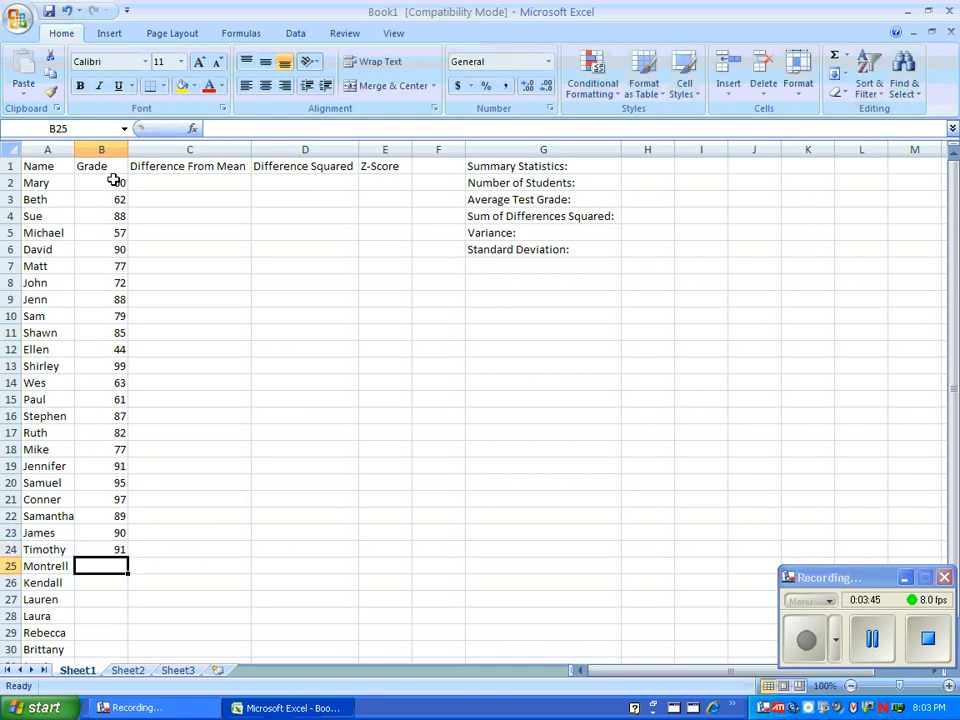
Enter the grades 84, 82, 75, 85 and 84 in cells B25 through B29.
{"action": "type", "text": "84"}
{"action": "key", "text": "Return"}
{"action": "type", "text": "82"}
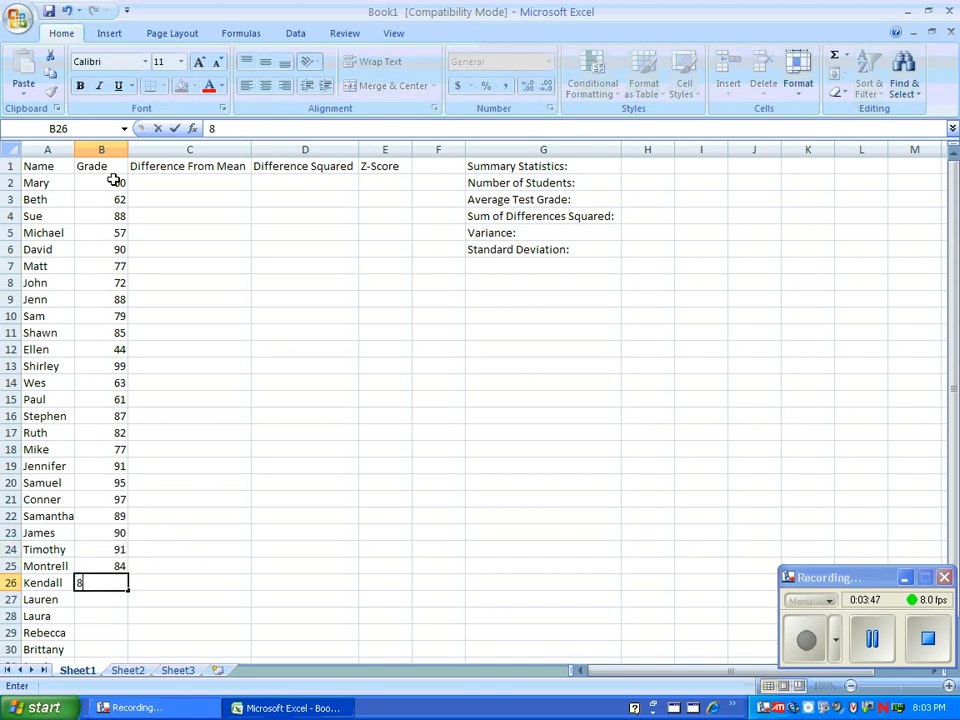
{"action": "key", "text": "Return"}
{"action": "type", "text": "75"}
{"action": "key", "text": "Return"}
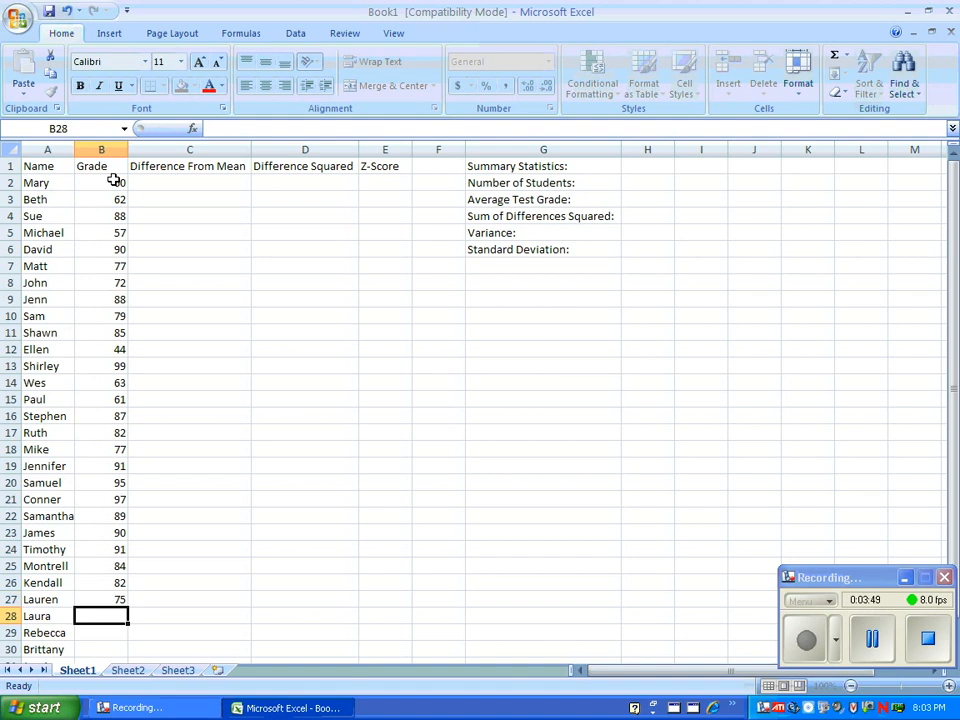
{"action": "type", "text": "85"}
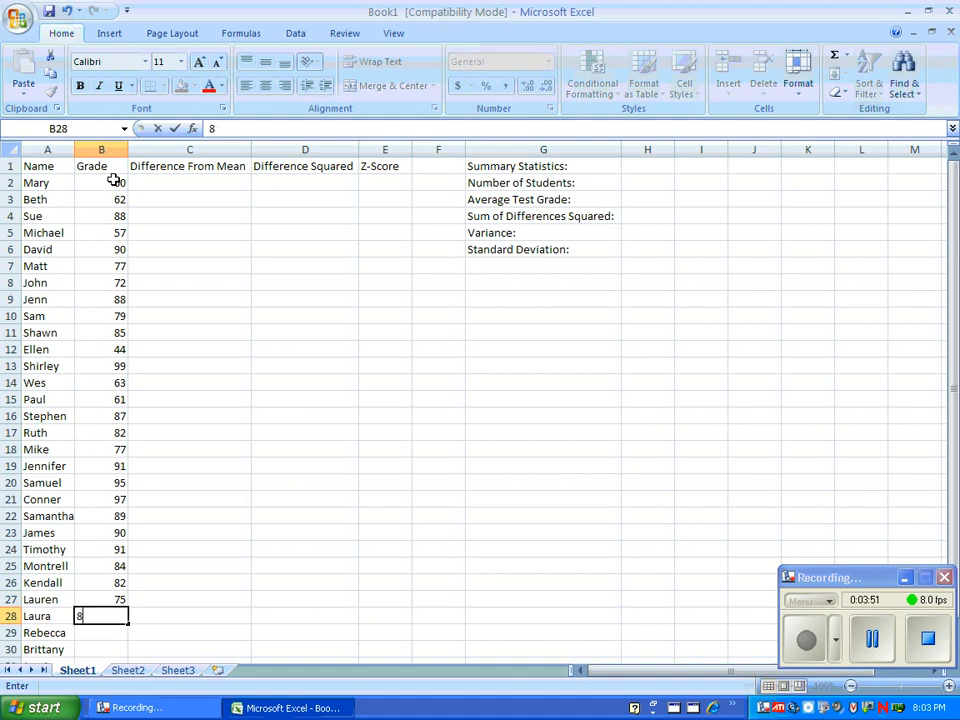
{"action": "key", "text": "Return"}
{"action": "type", "text": "84"}
{"action": "key", "text": "Return"}
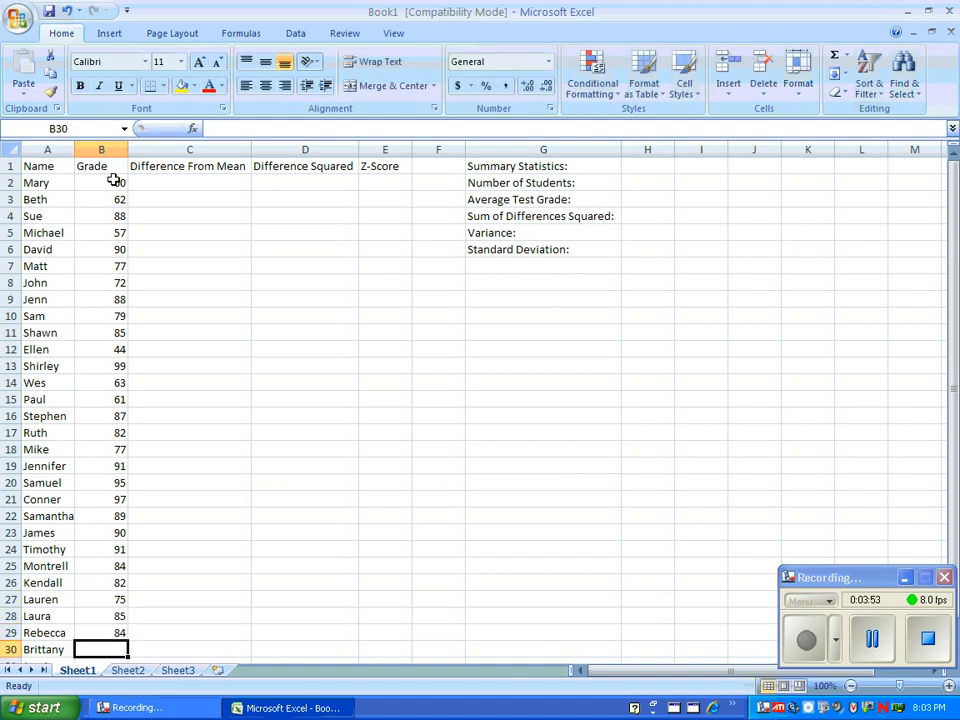
Enter the last two students' grades, 87 in cell B30 and 100 in cell B31.
{"action": "type", "text": "87"}
{"action": "key", "text": "Return"}
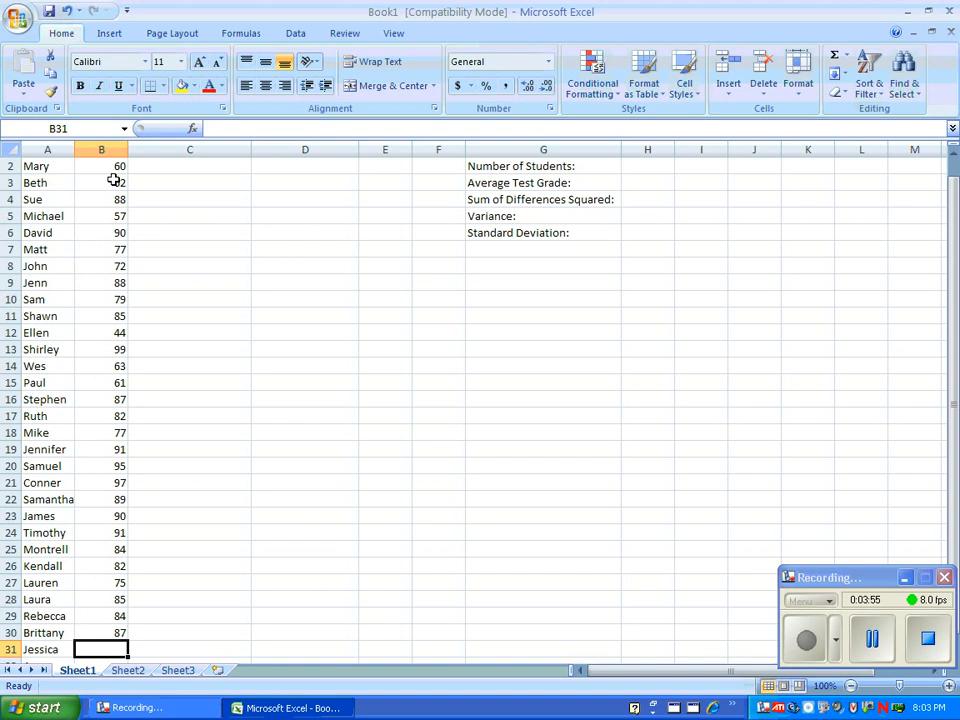
{"action": "type", "text": "99"}
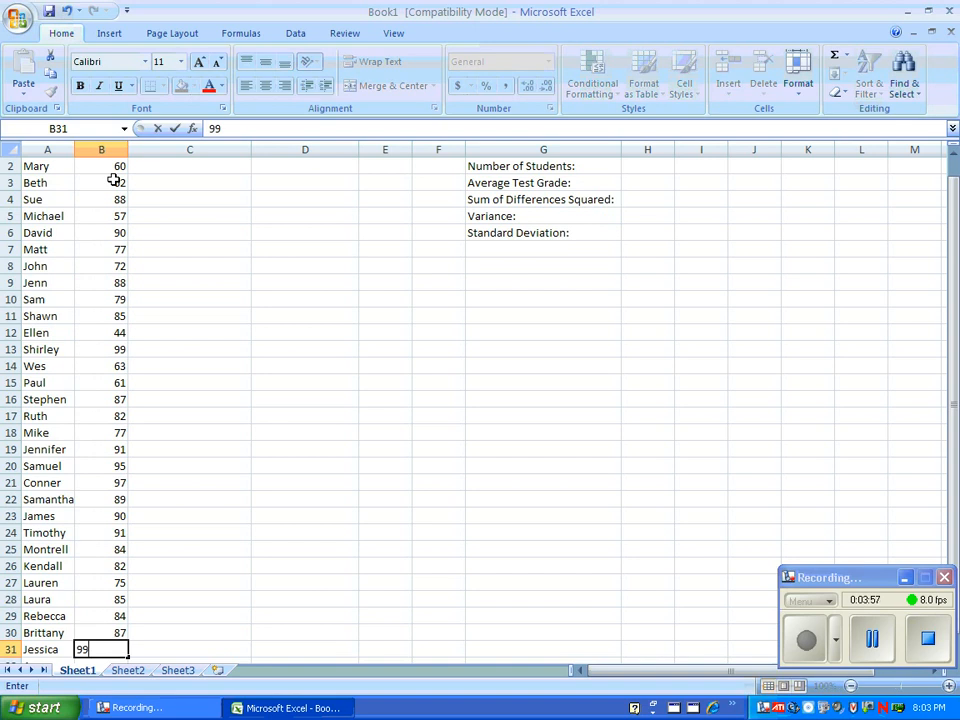
{"action": "key", "text": "BackSpace"}
{"action": "key", "text": "BackSpace"}
{"action": "type", "text": "100"}
{"action": "key", "text": "Return"}
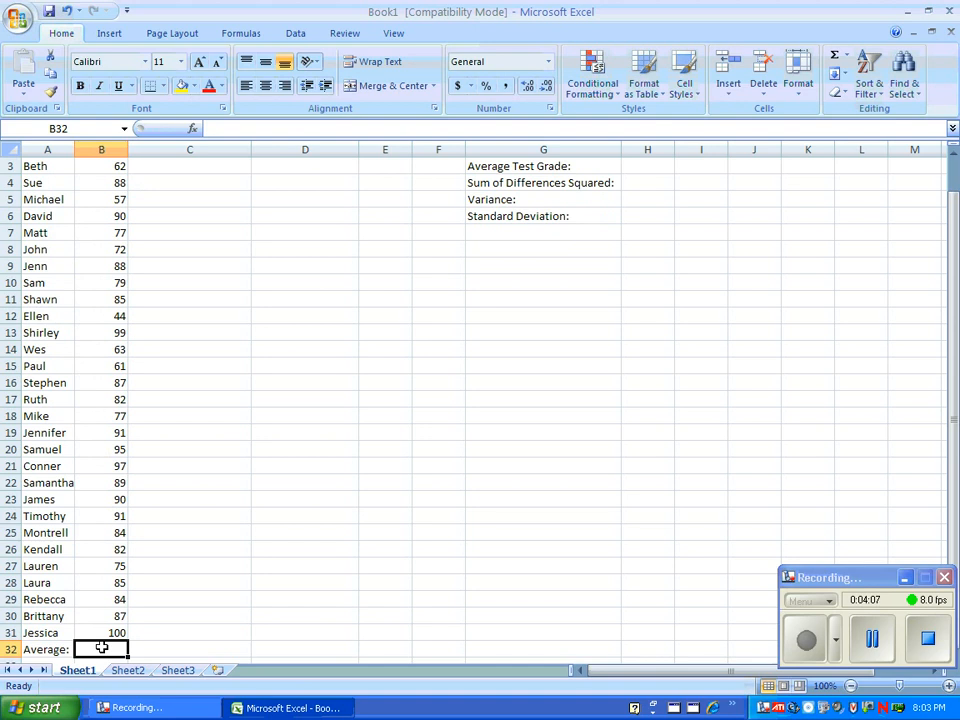
Calculate the average grade in cell B32 with the formula =AVERAGE(B2:B31).
{"action": "type", "text": "="}
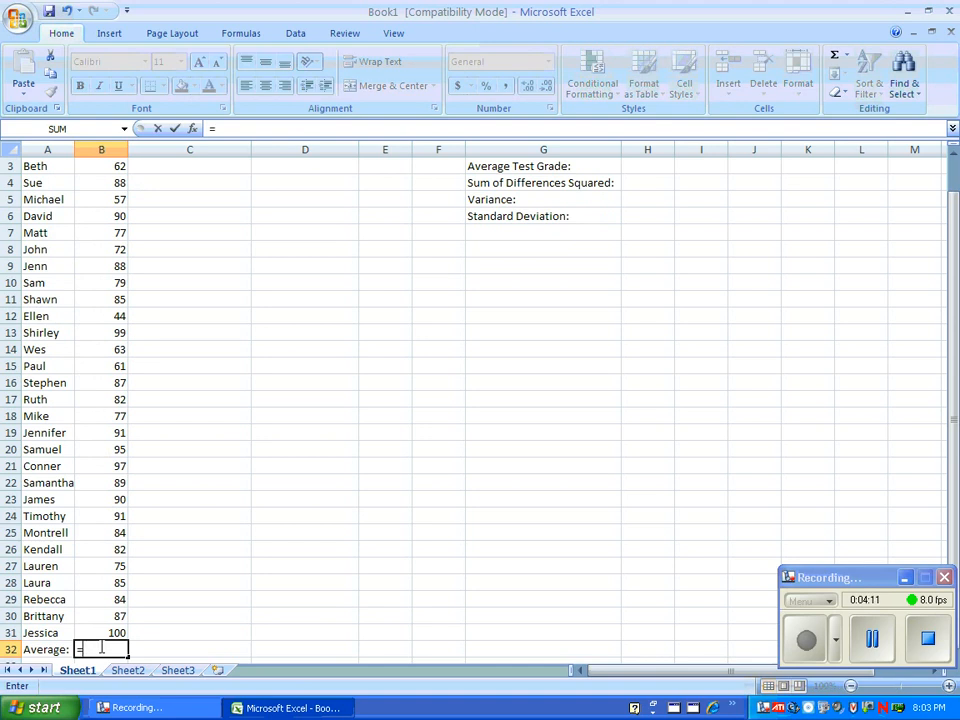
{"action": "type", "text": "Aver"}
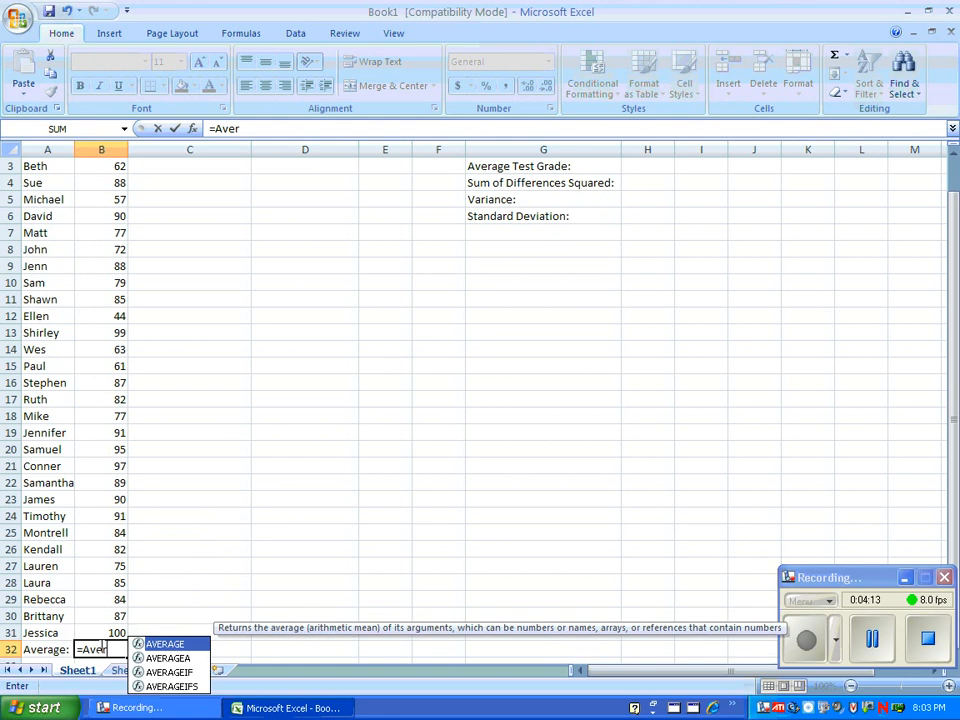
{"action": "double_click", "coordinate": [162, 644]}
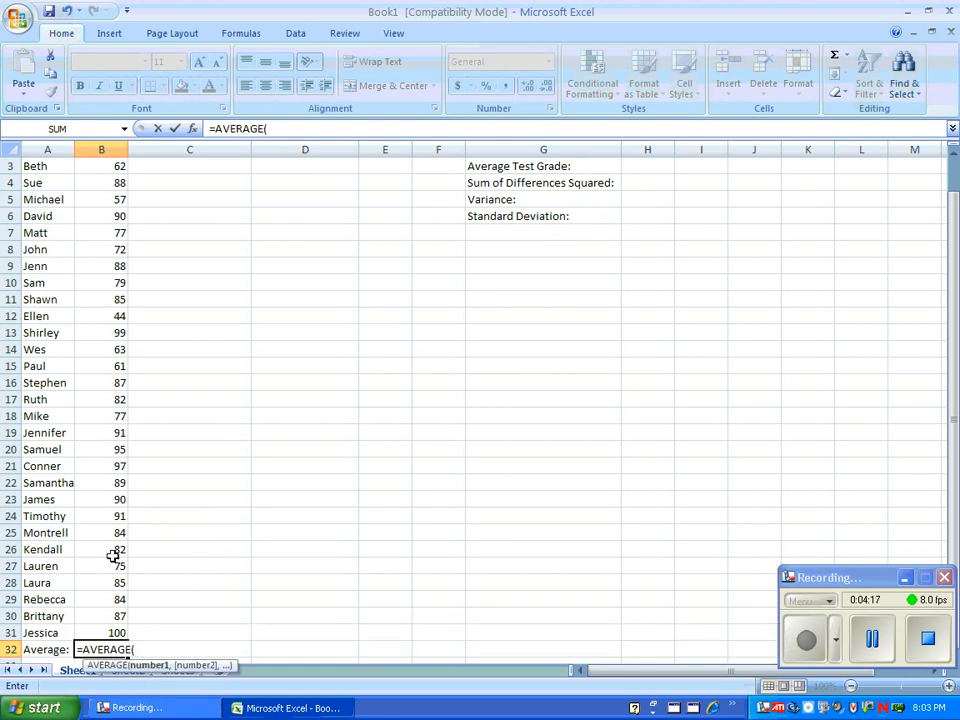
{"action": "scroll", "coordinate": [106, 249], "scroll_direction": "up", "scroll_amount": 1}
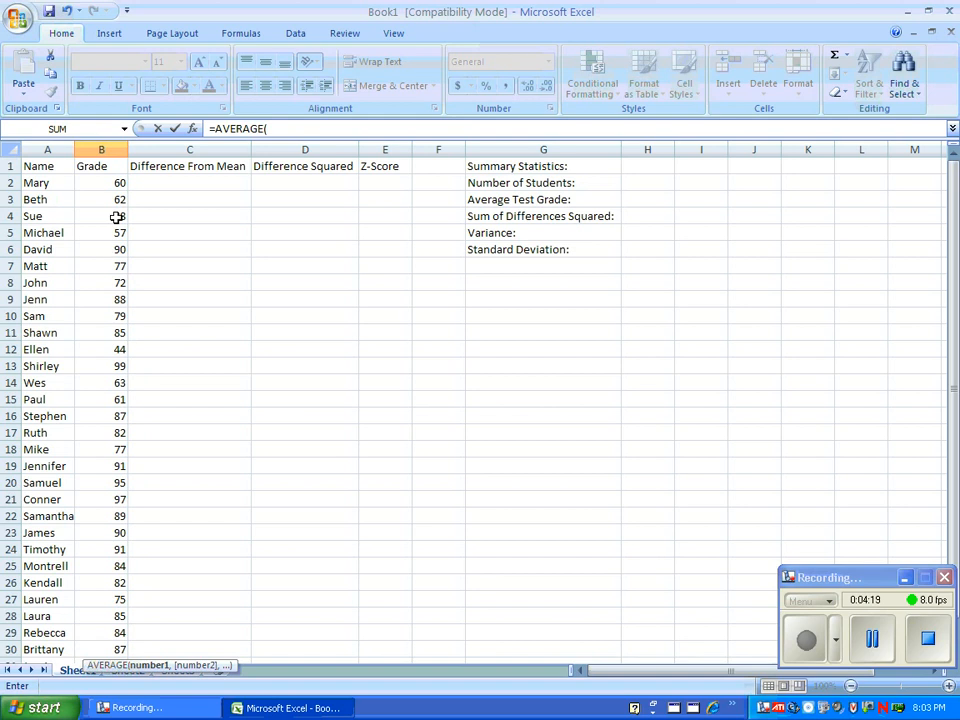
{"action": "left_click_drag", "start_coordinate": [114, 182], "coordinate": [94, 603]}
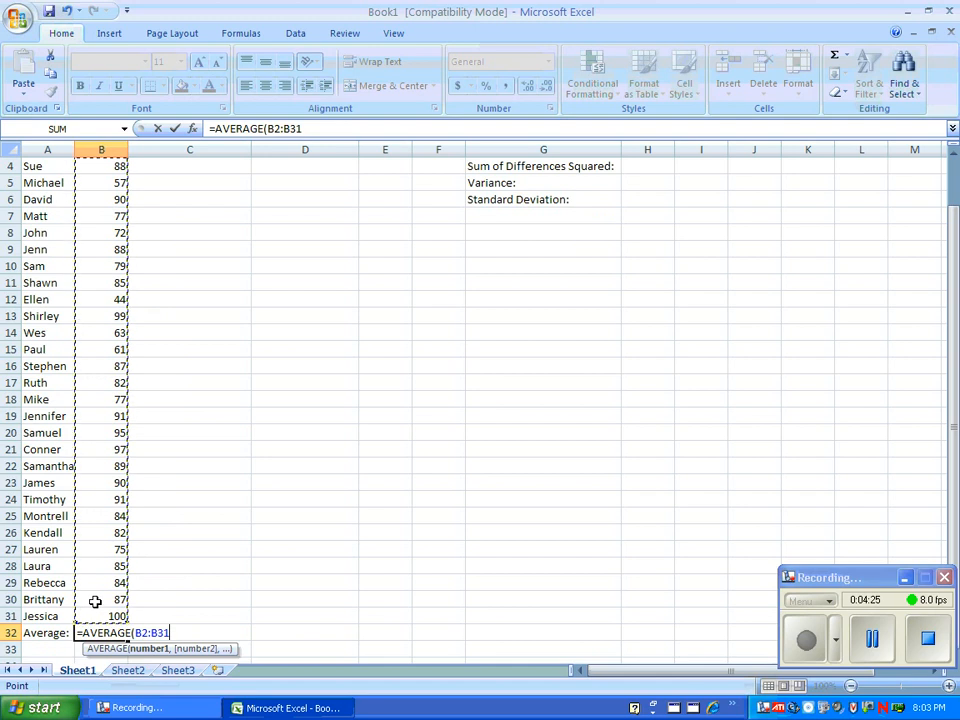
{"action": "type", "text": ")"}
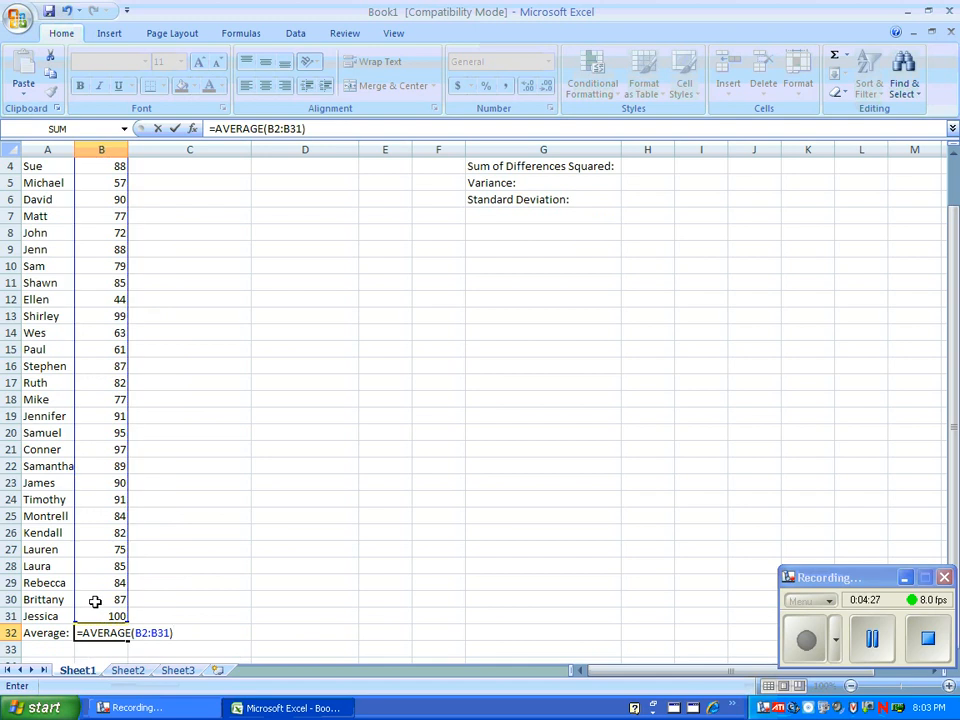
{"action": "key", "text": "Return"}
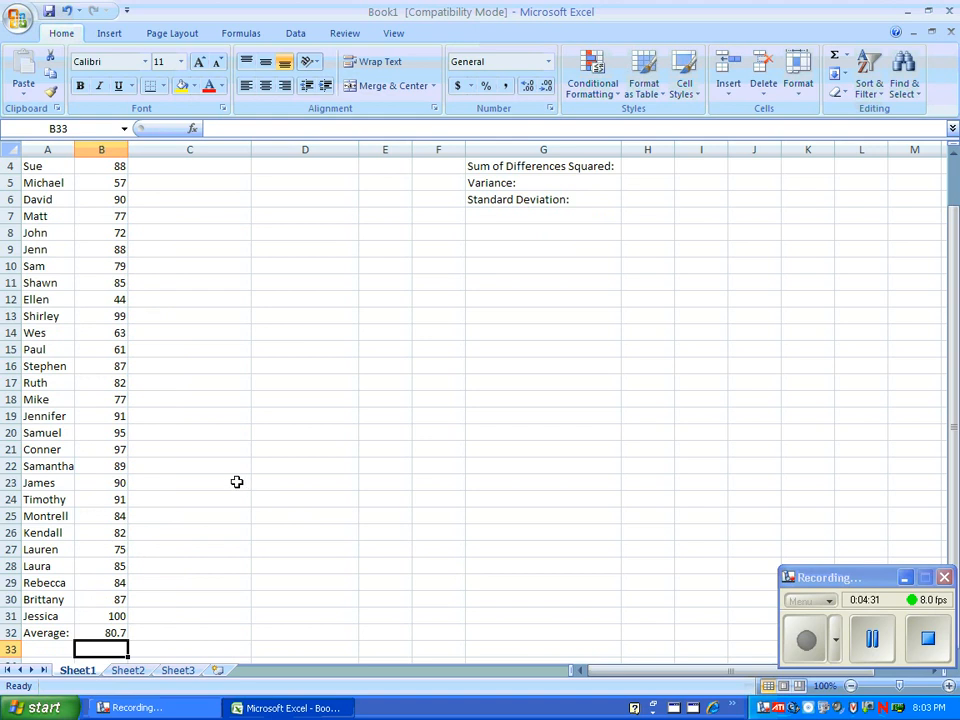
Calculate the first student's difference from the mean in cell C2 with the formula =(B2-B$32).
{"action": "scroll", "coordinate": [237, 482], "scroll_direction": "up", "scroll_amount": 1}
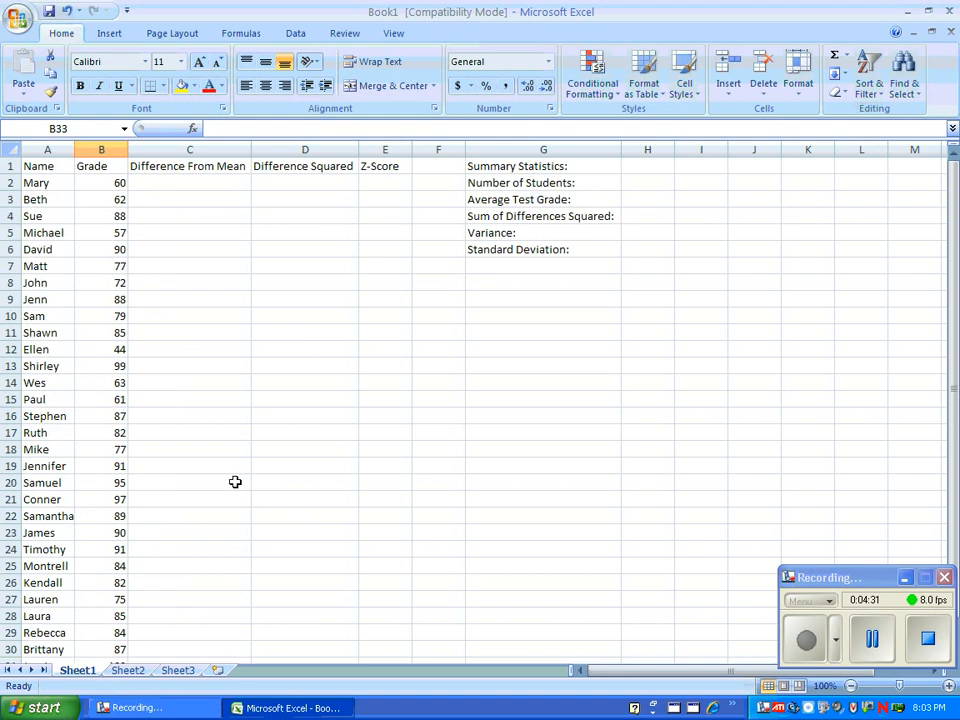
{"action": "left_click", "coordinate": [177, 180]}
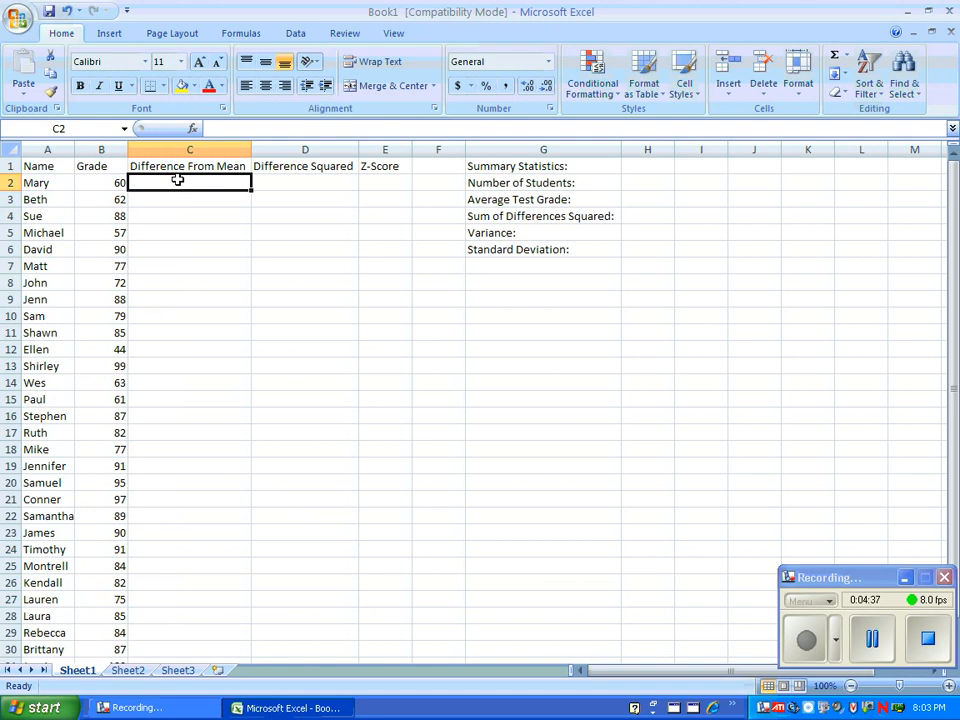
{"action": "type", "text": "="}
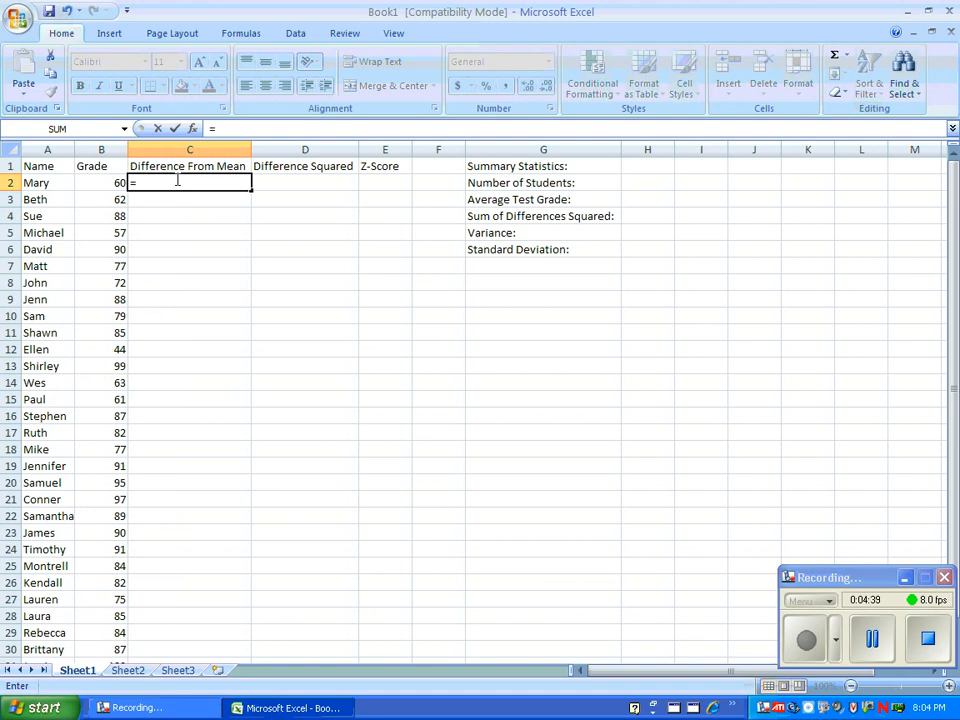
{"action": "type", "text": "("}
{"action": "left_click", "coordinate": [117, 183]}
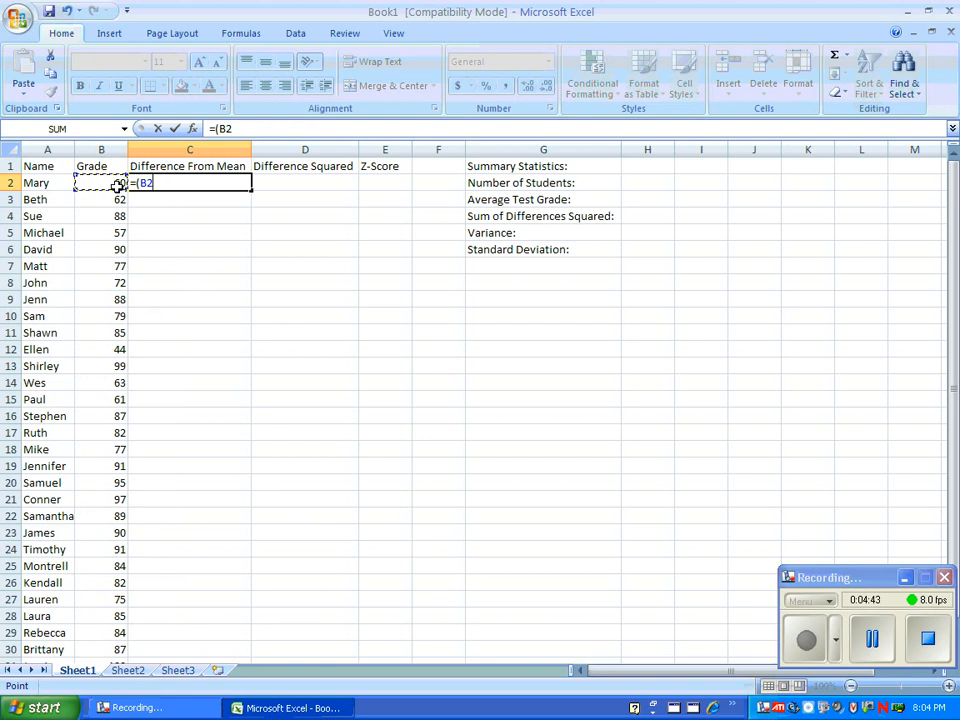
{"action": "type", "text": "-"}
{"action": "scroll", "coordinate": [104, 247], "scroll_direction": "down", "scroll_amount": 5}
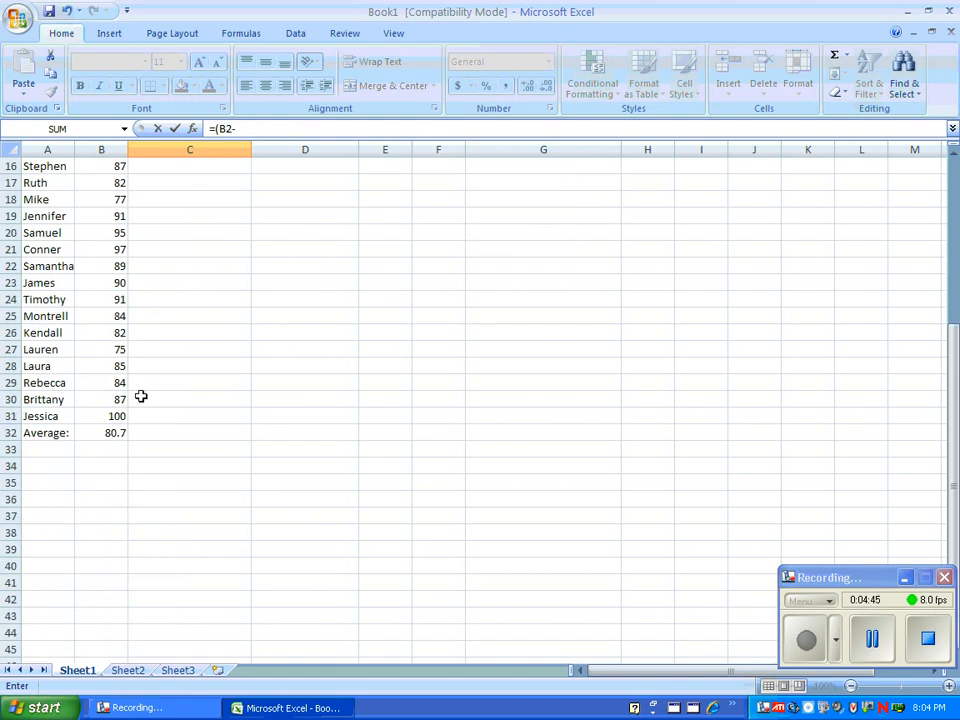
{"action": "left_click", "coordinate": [116, 433]}
{"action": "scroll", "coordinate": [170, 355], "scroll_direction": "up", "scroll_amount": 5}
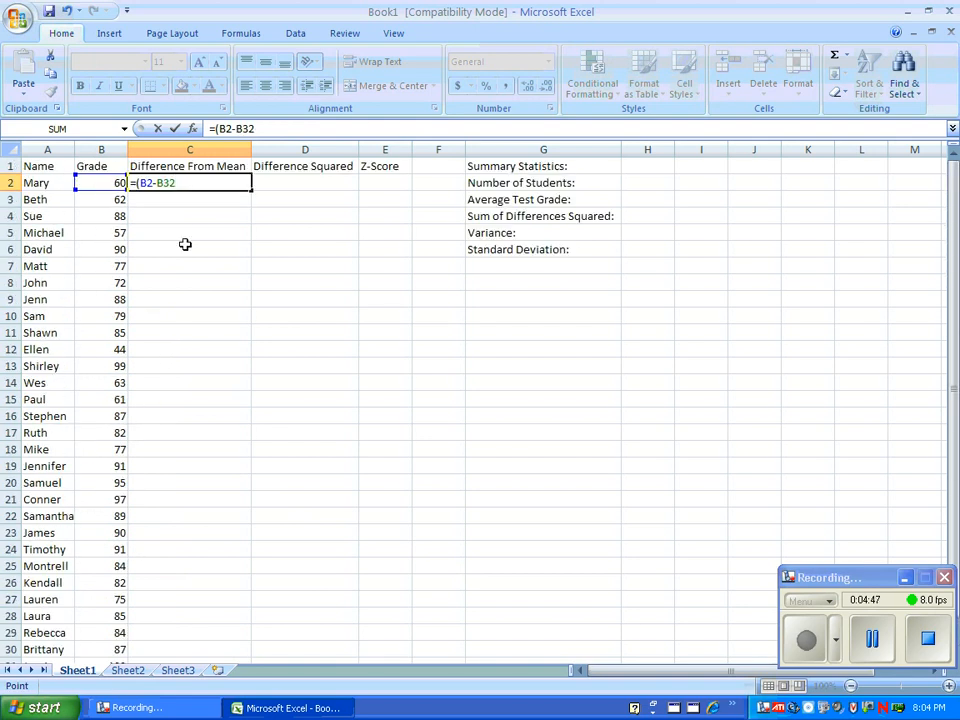
{"action": "left_click", "coordinate": [166, 183]}
{"action": "type", "text": "$32"}
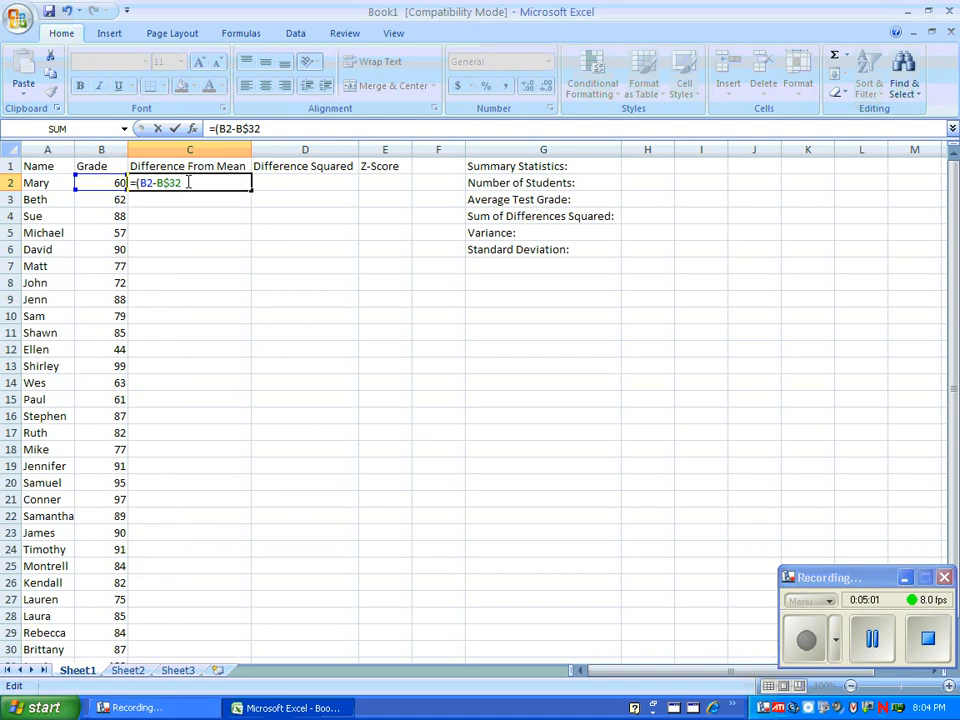
{"action": "type", "text": ")"}
{"action": "key", "text": "Return"}
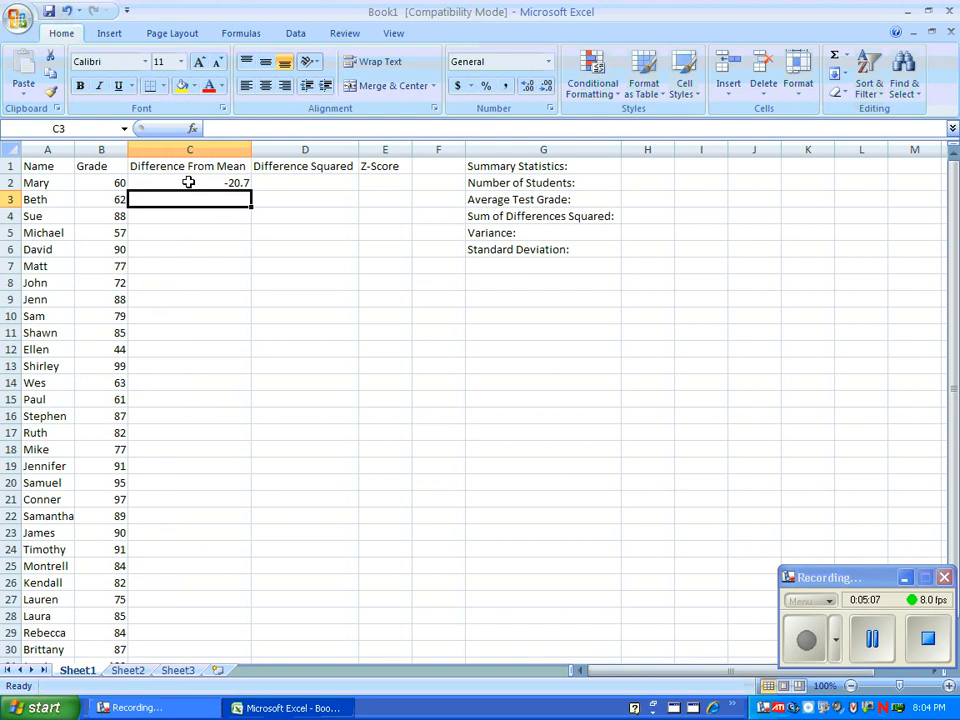
Fill the difference-from-mean formula in cell C2 down through cell C31.
{"action": "left_click", "coordinate": [247, 182]}
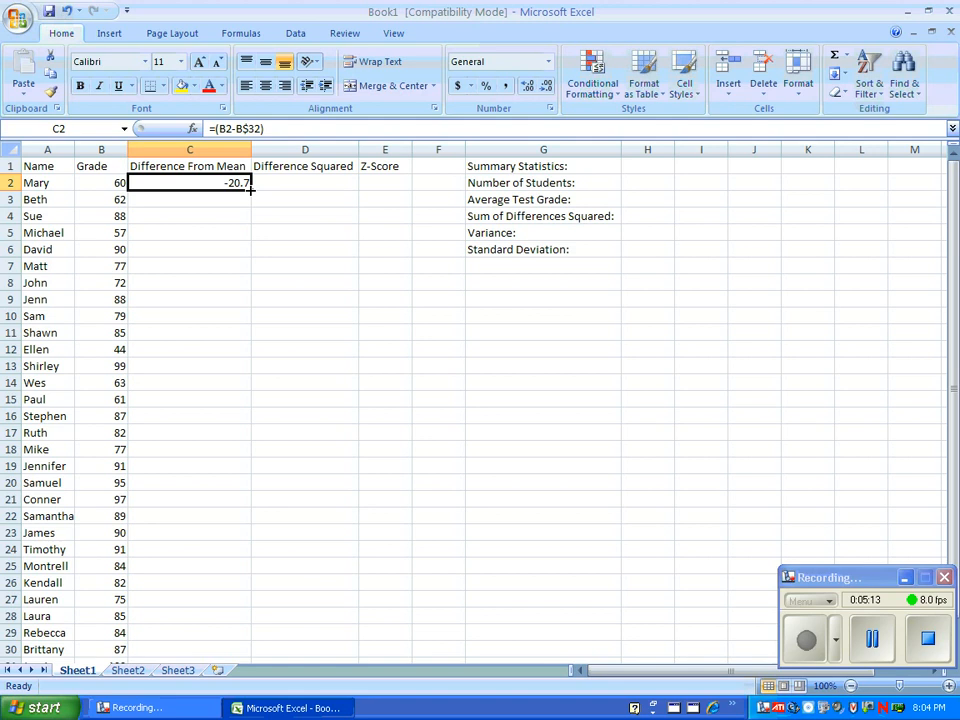
{"action": "left_click_drag", "start_coordinate": [251, 189], "coordinate": [221, 628]}
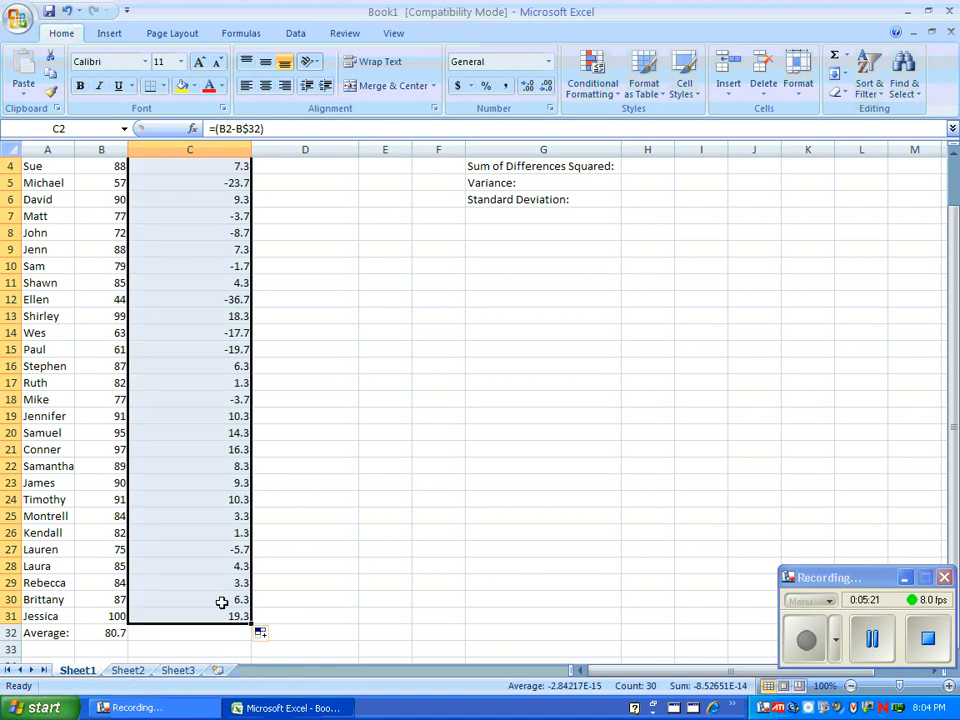
Calculate the squared difference in cell D2 with the formula =(C2^2) and fill it down through cell D31.
{"action": "scroll", "coordinate": [244, 534], "scroll_direction": "up", "scroll_amount": 1}
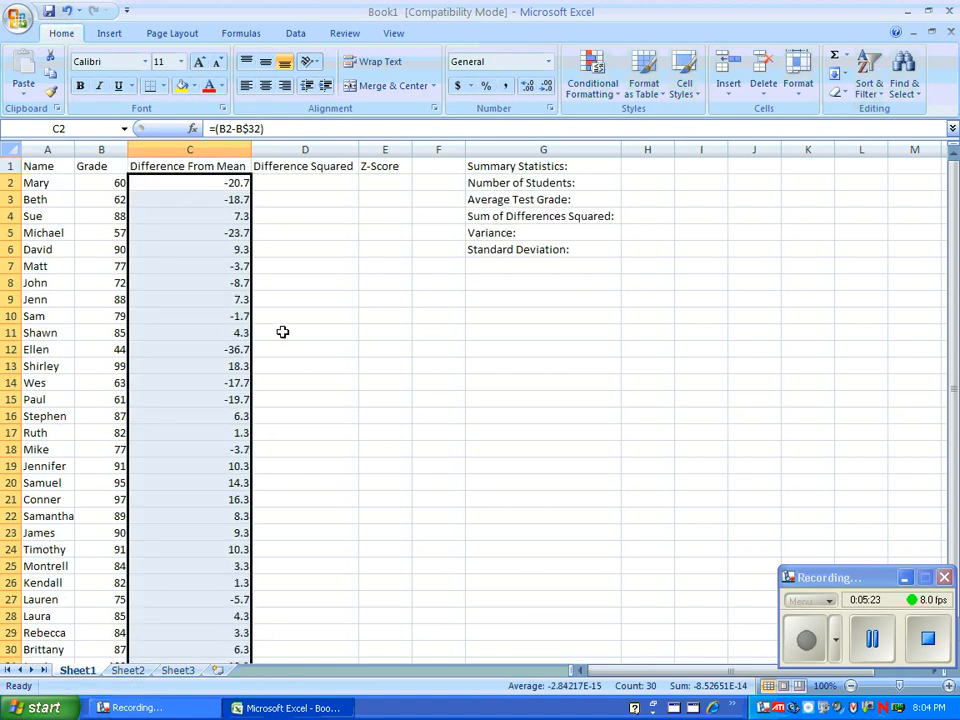
{"action": "left_click", "coordinate": [295, 181]}
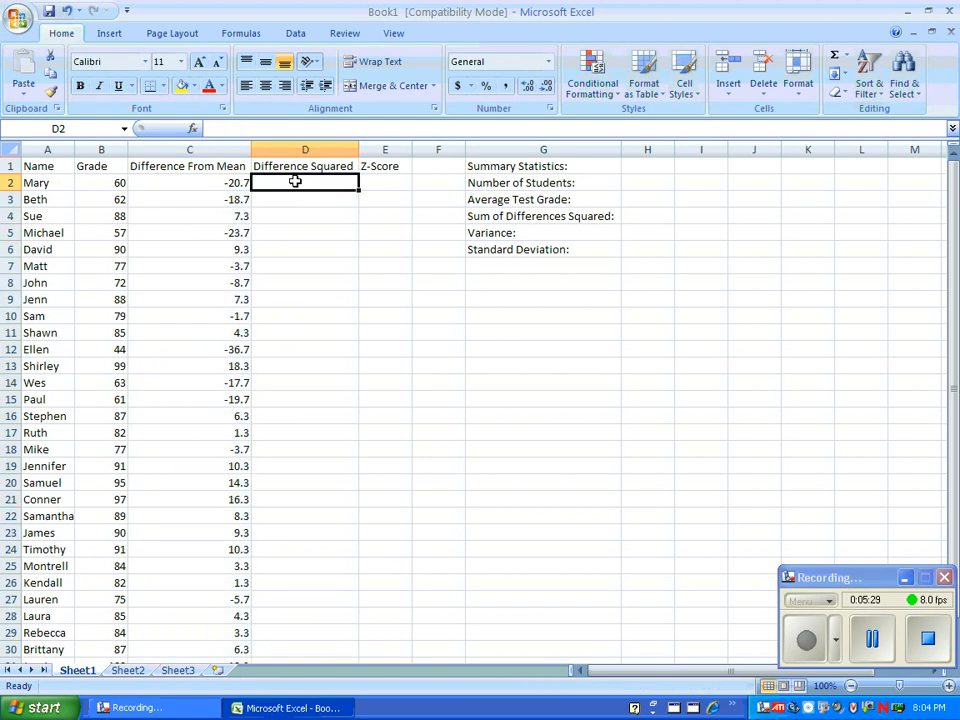
{"action": "type", "text": "="}
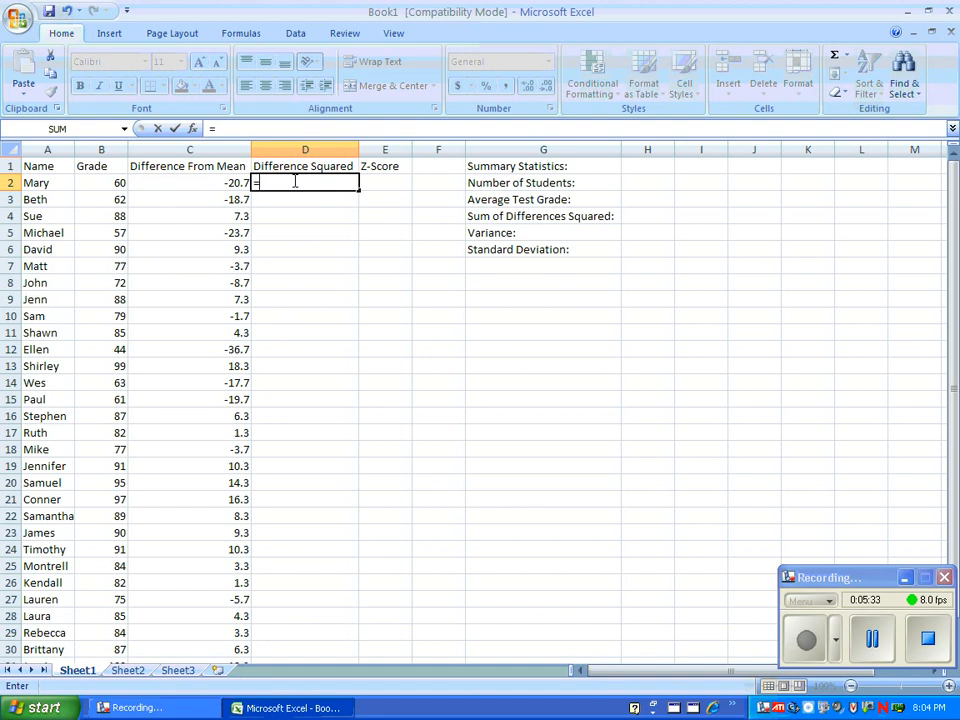
{"action": "type", "text": "("}
{"action": "left_click", "coordinate": [230, 182]}
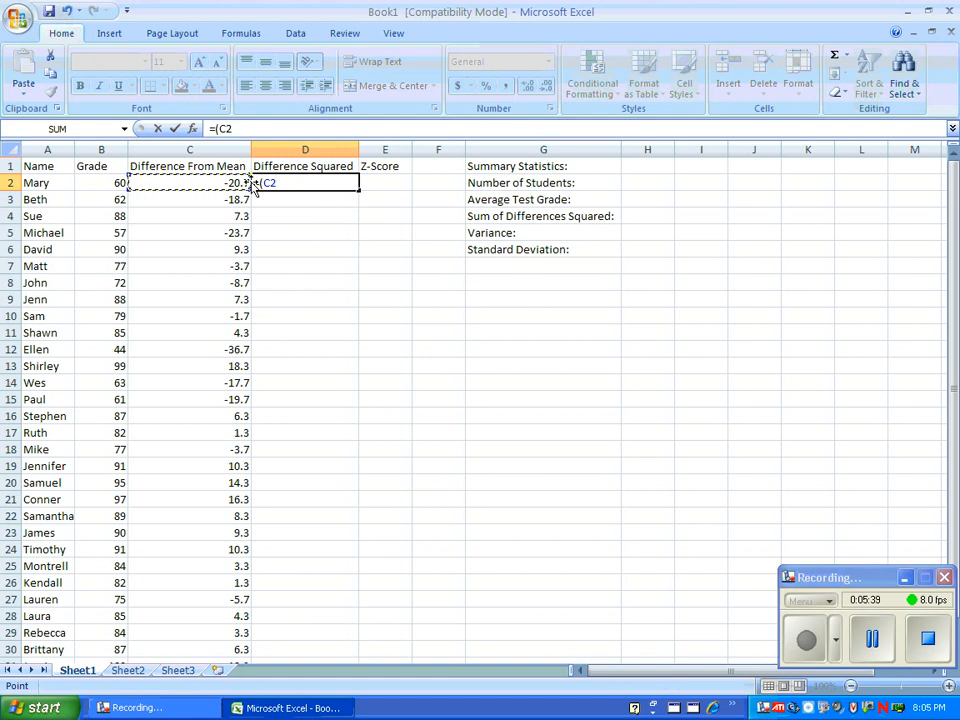
{"action": "type", "text": "^"}
{"action": "type", "text": "2)"}
{"action": "key", "text": "Return"}
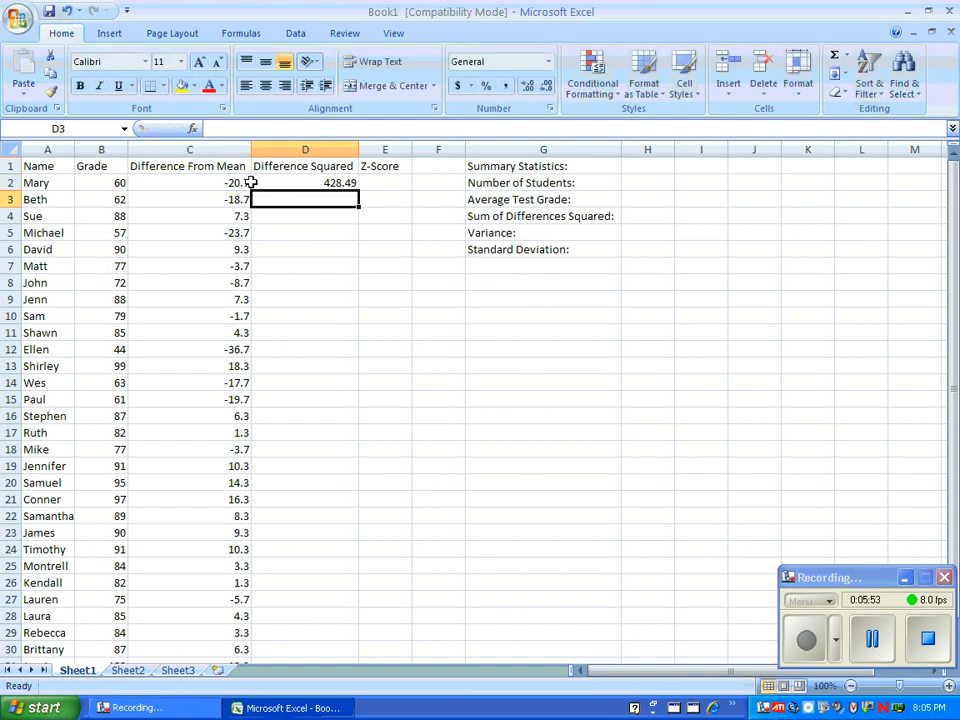
{"action": "left_click", "coordinate": [346, 183]}
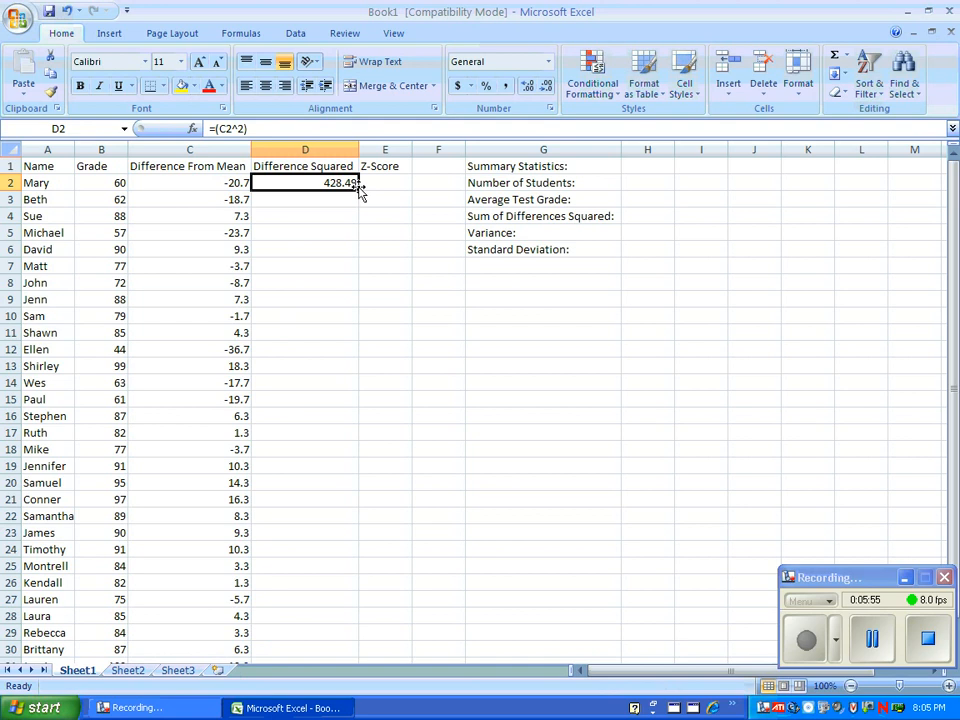
{"action": "left_click_drag", "start_coordinate": [358, 189], "coordinate": [344, 627]}
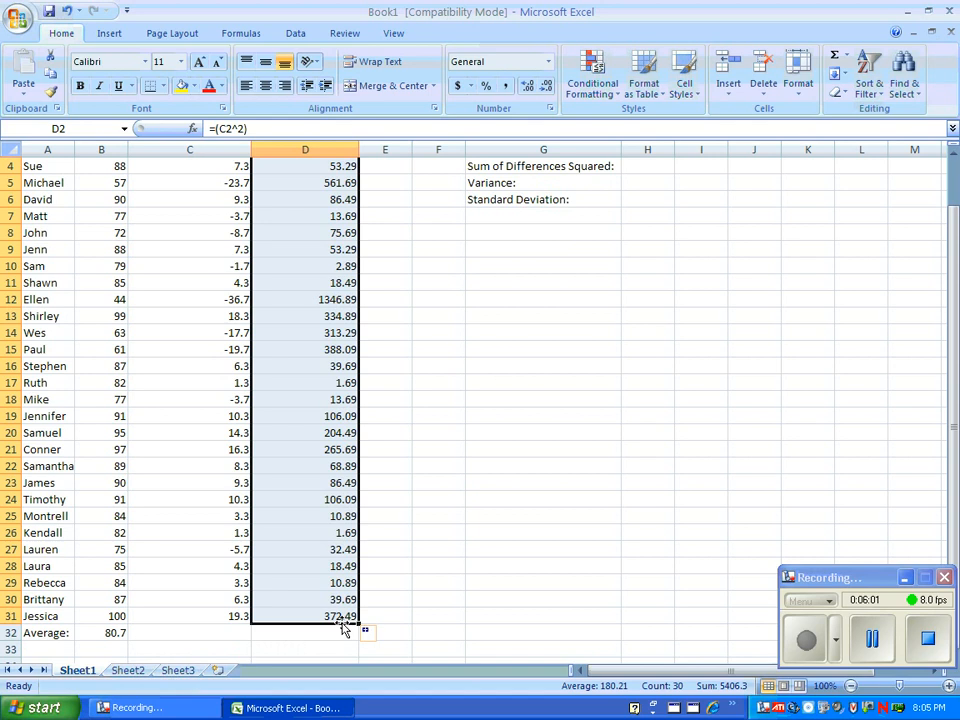